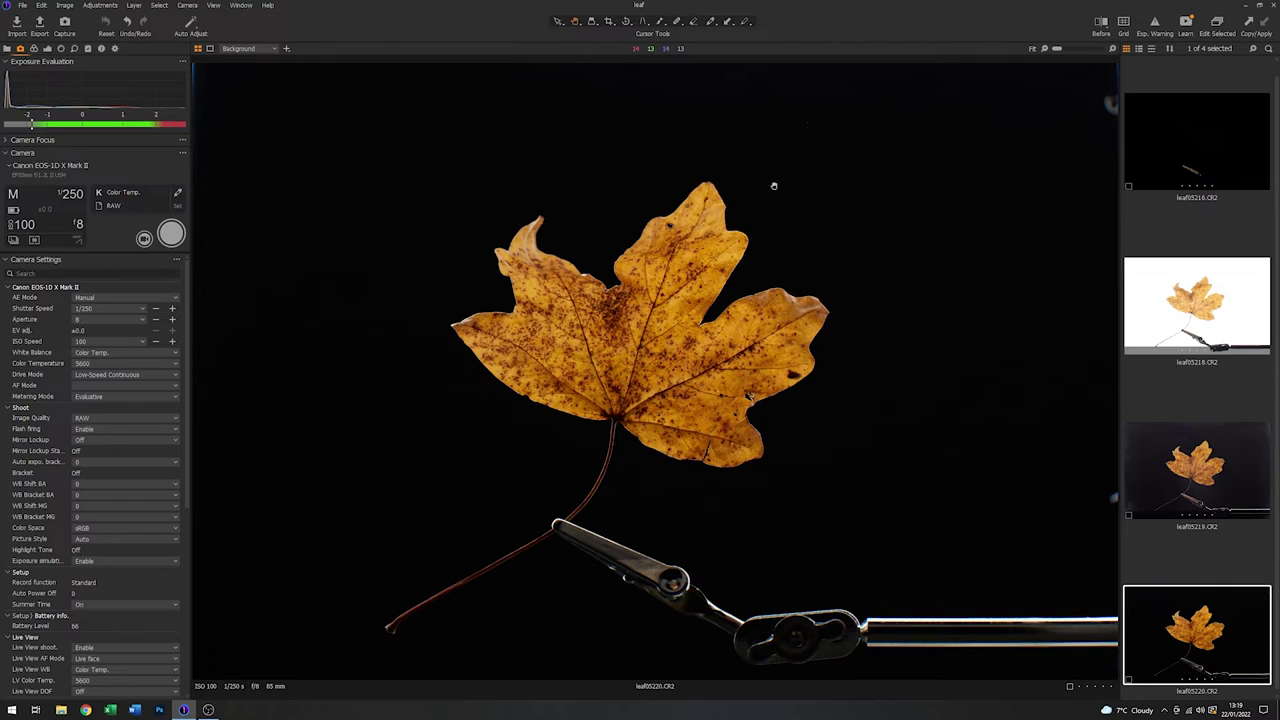
- Compare captures leaf05219 and leaf05220, then view leaf05220 at 100% to check detail
left_click(1218, 474)
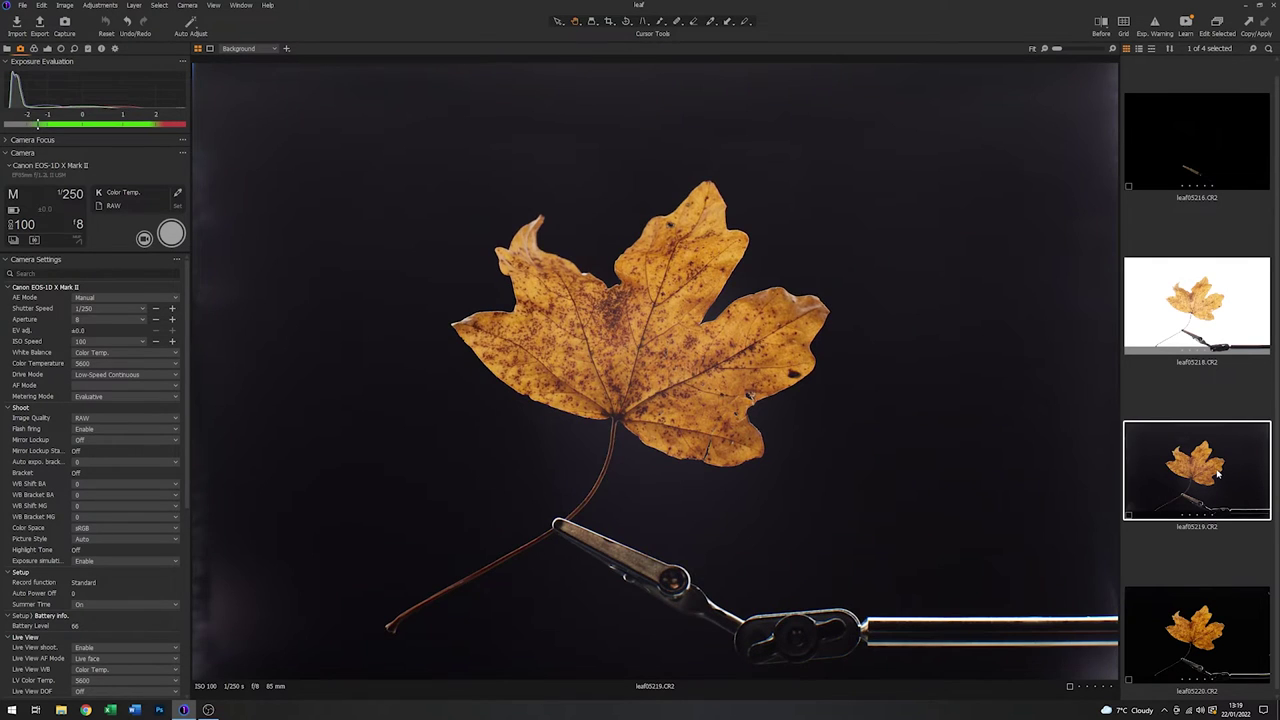
left_click(1212, 626)
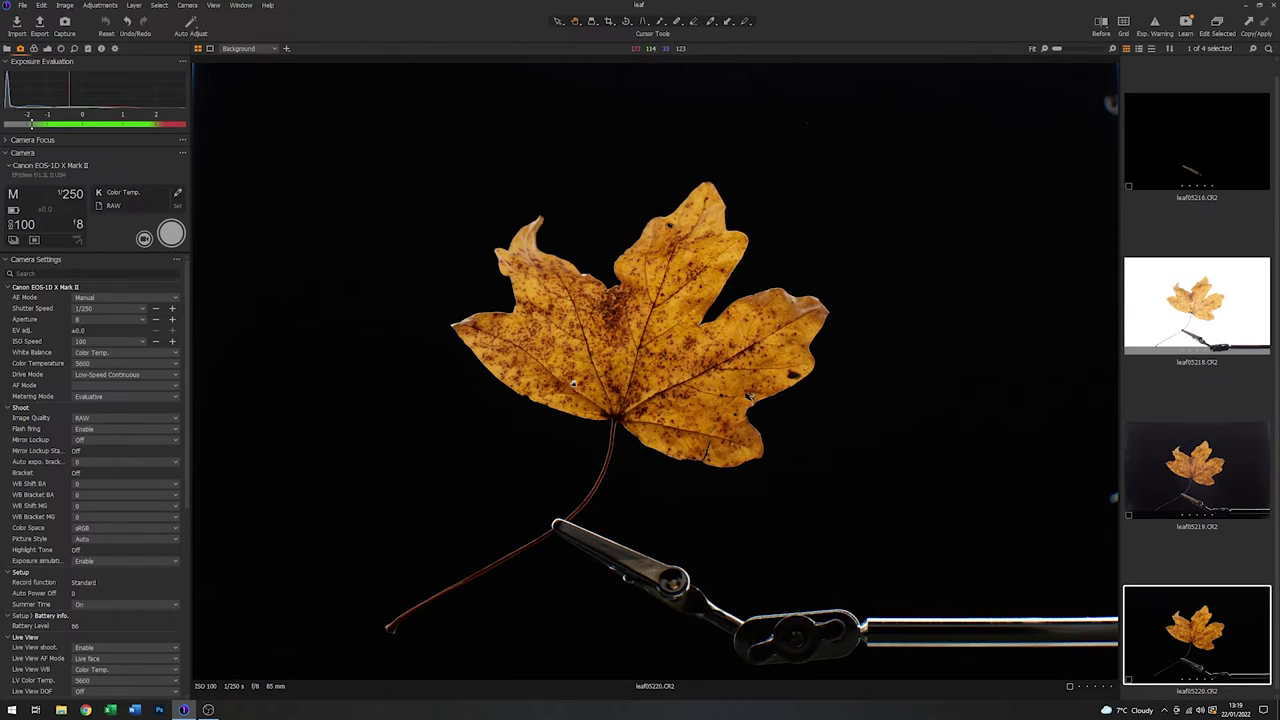
left_click(1112, 50)
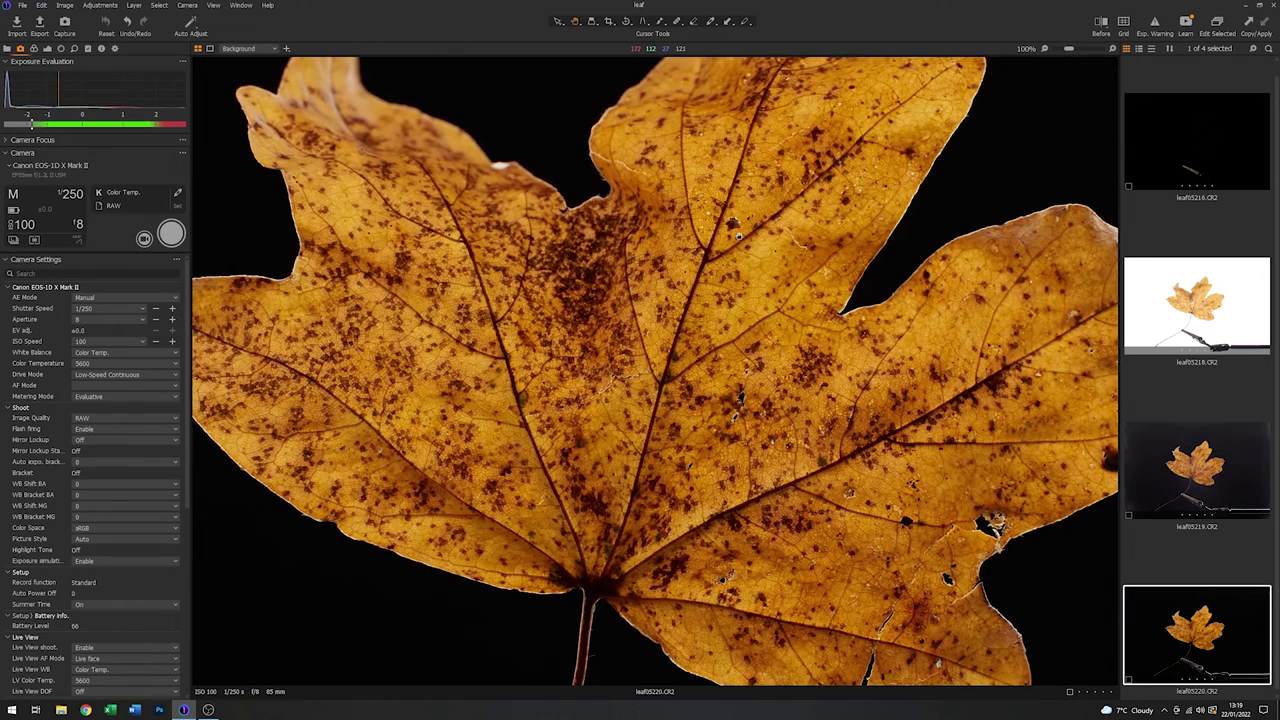
- Return the view to Fit and change the camera aperture from f8 to f16
left_click(1045, 50)
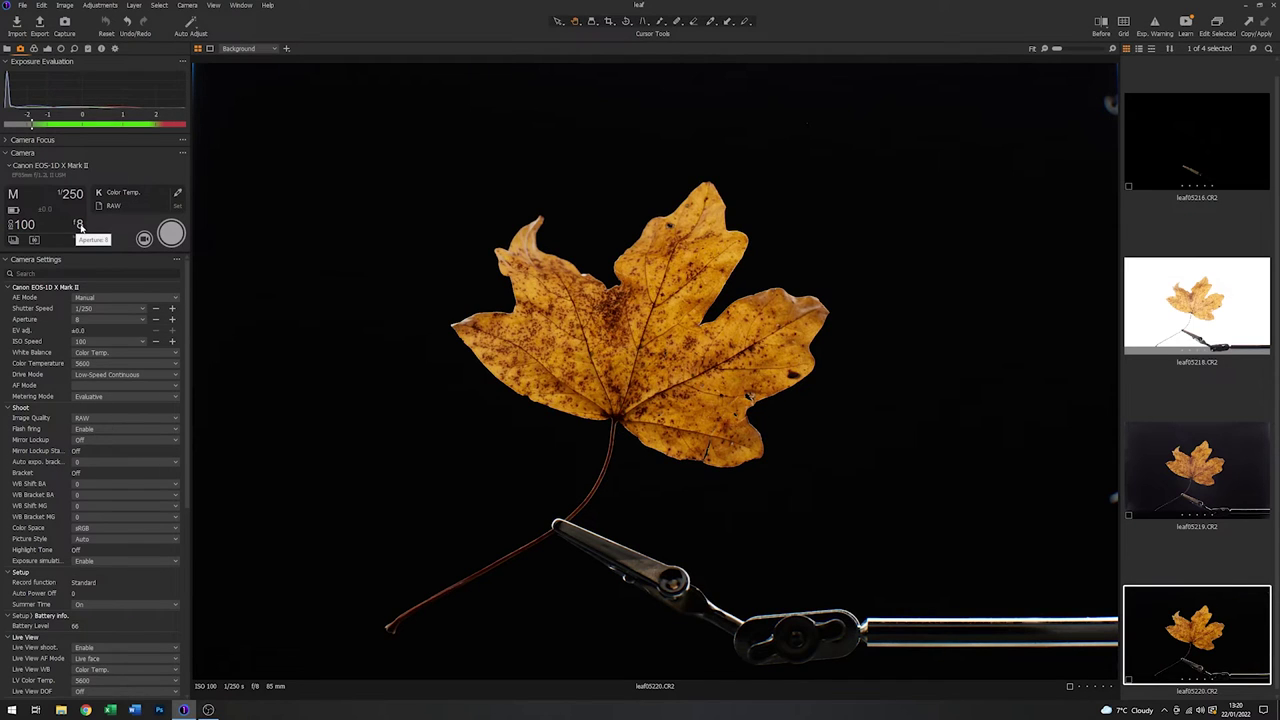
left_click(80, 226)
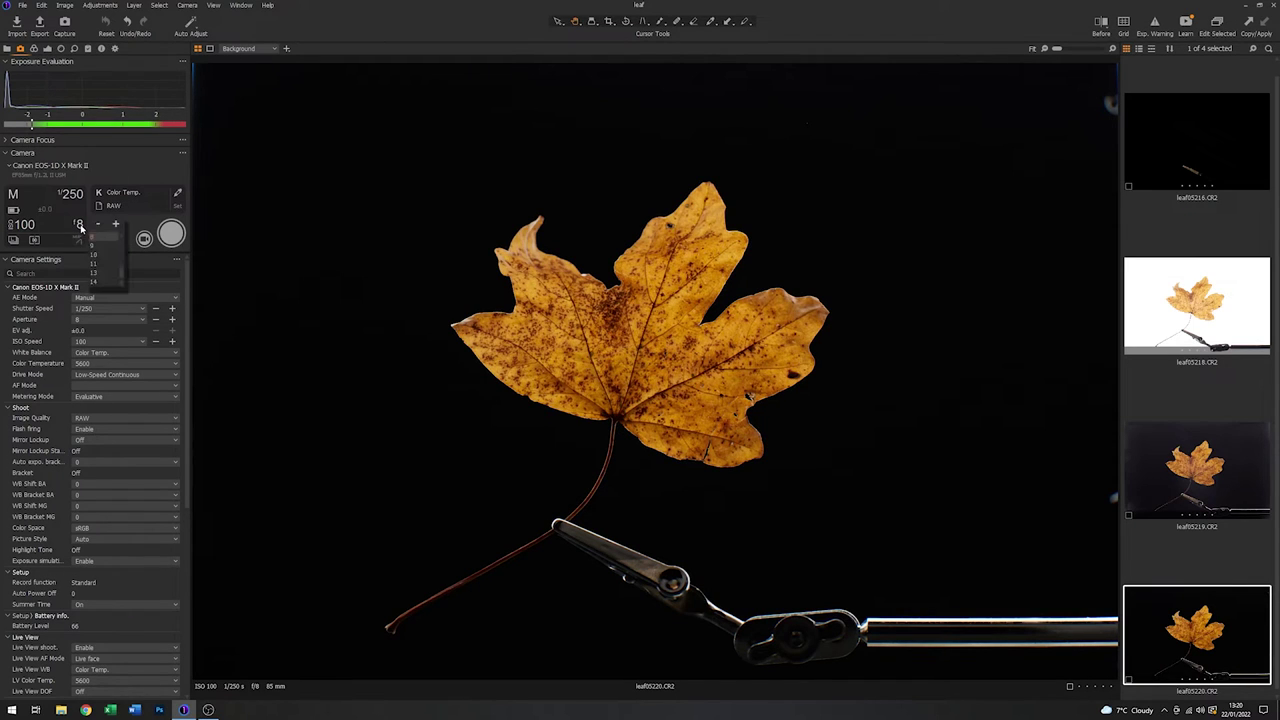
left_click_drag(123, 273, 123, 278)
left_click(106, 283)
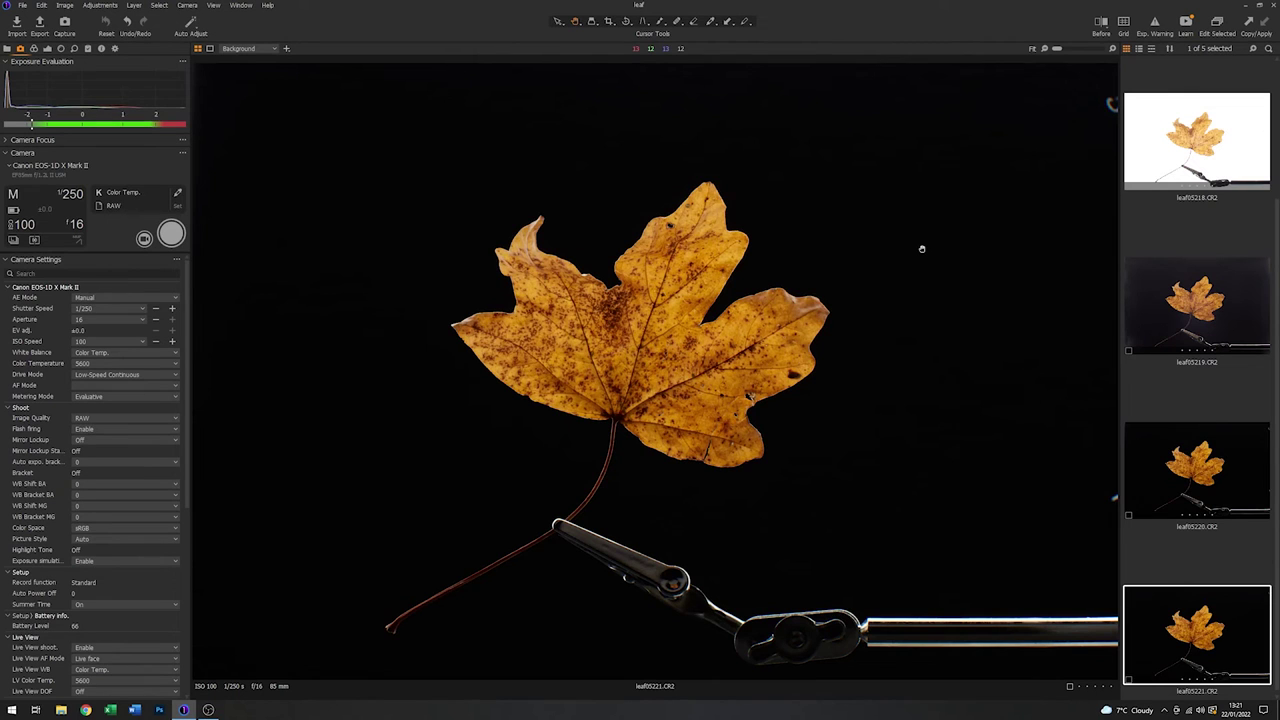
left_click(1113, 50)
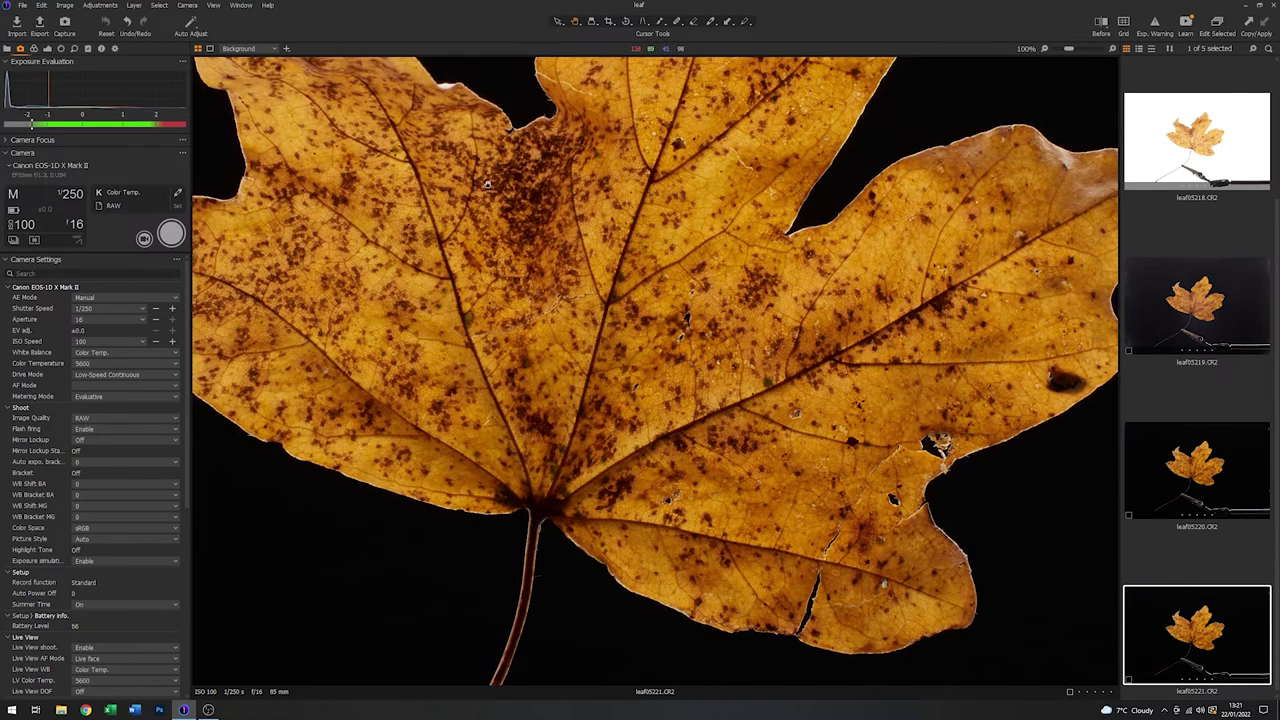
left_click_drag(937, 443, 965, 513)
left_click_drag(517, 251, 648, 302)
left_click_drag(377, 440, 509, 382)
left_click_drag(1057, 677, 1110, 197)
left_click_drag(571, 535, 777, 266)
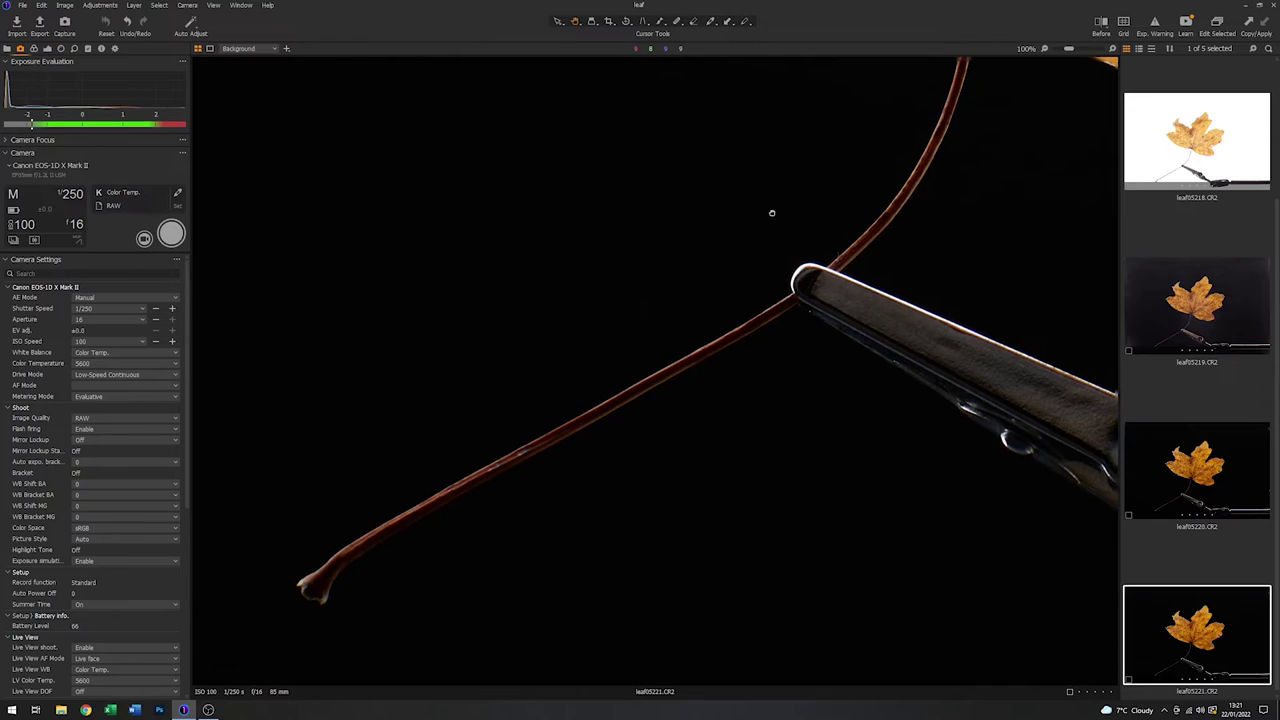
left_click_drag(770, 220, 501, 552)
left_click_drag(809, 191, 730, 300)
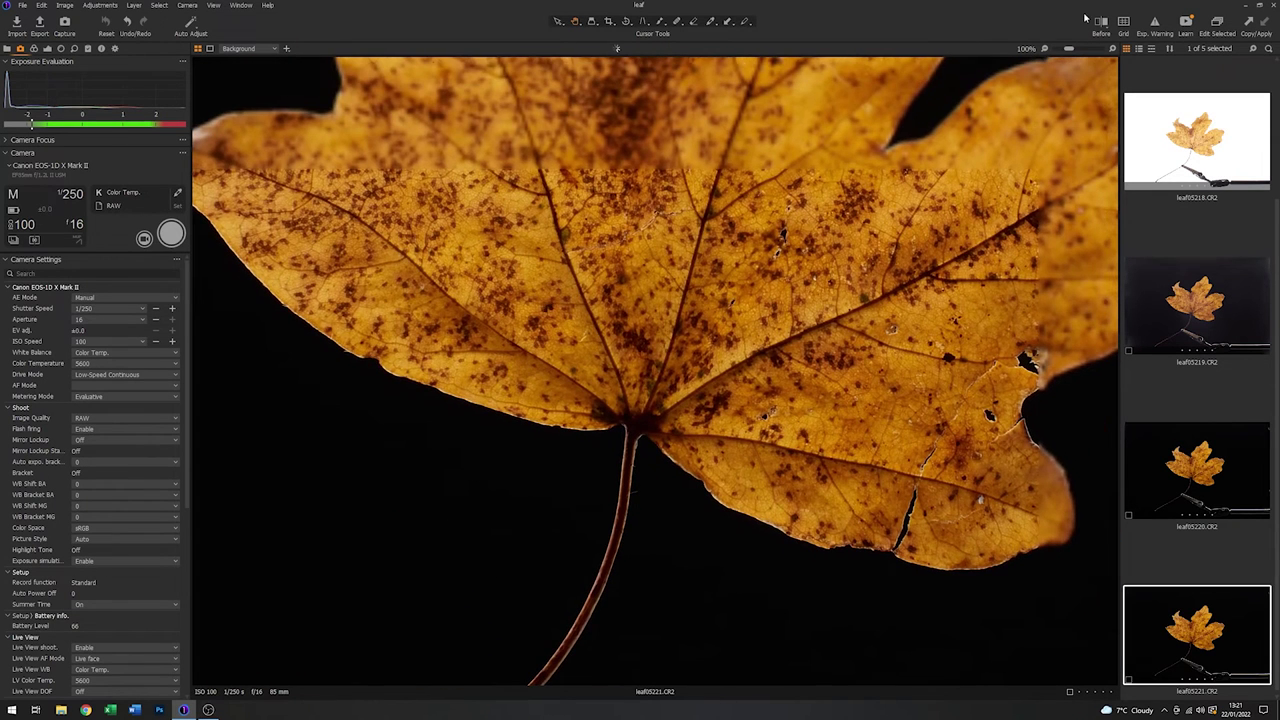
left_click(1044, 50)
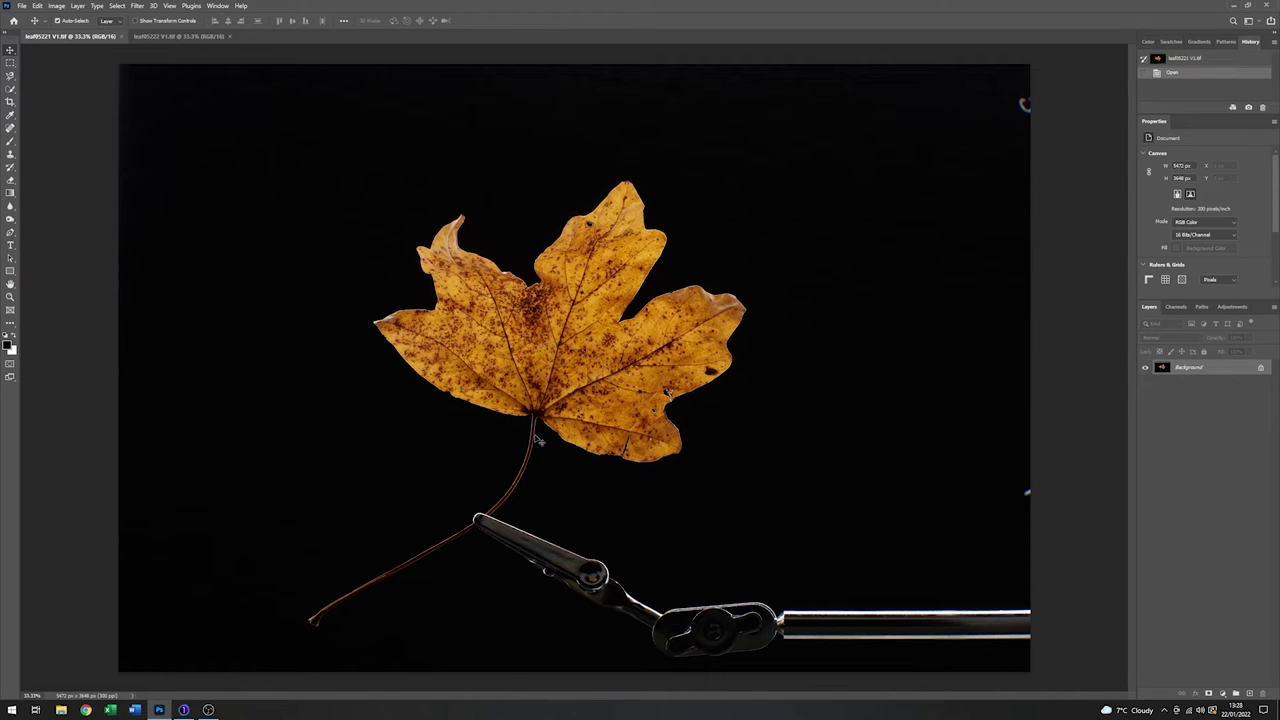
- Compare the leaf05222 V1.tif and leaf05221 V1.tif photos, then bring up File > Scripts
left_click(201, 37)
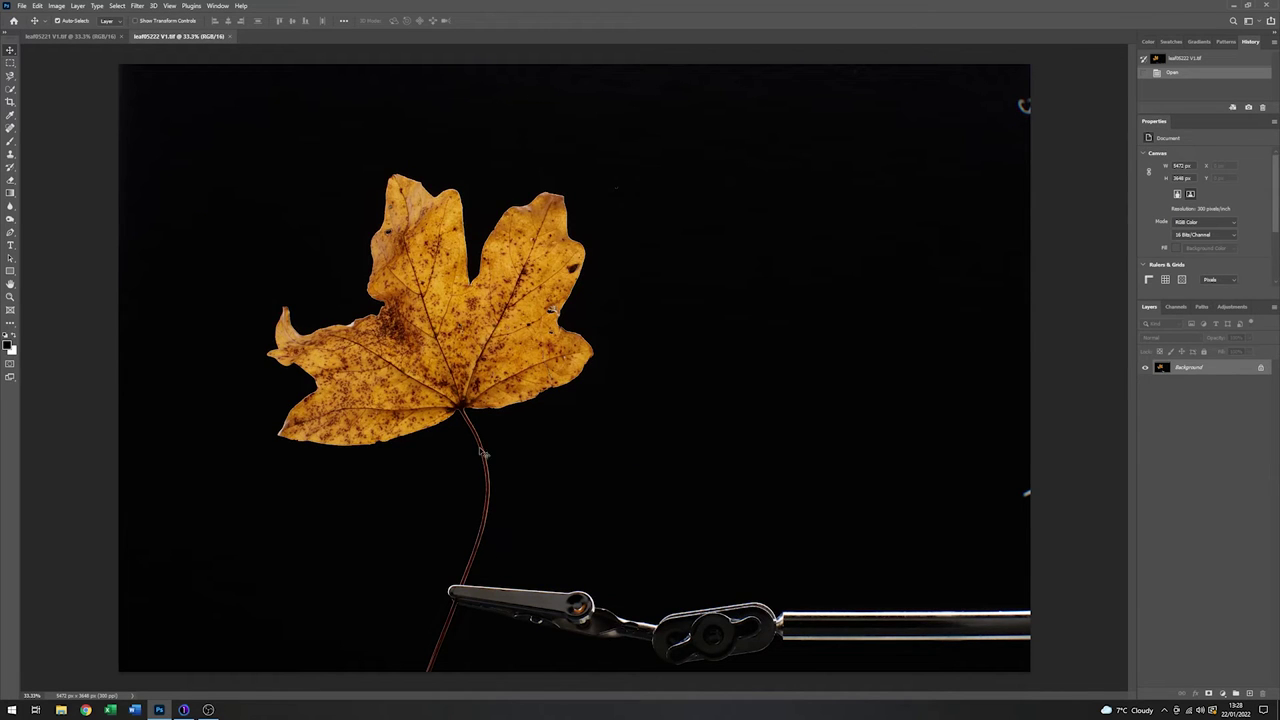
left_click(62, 37)
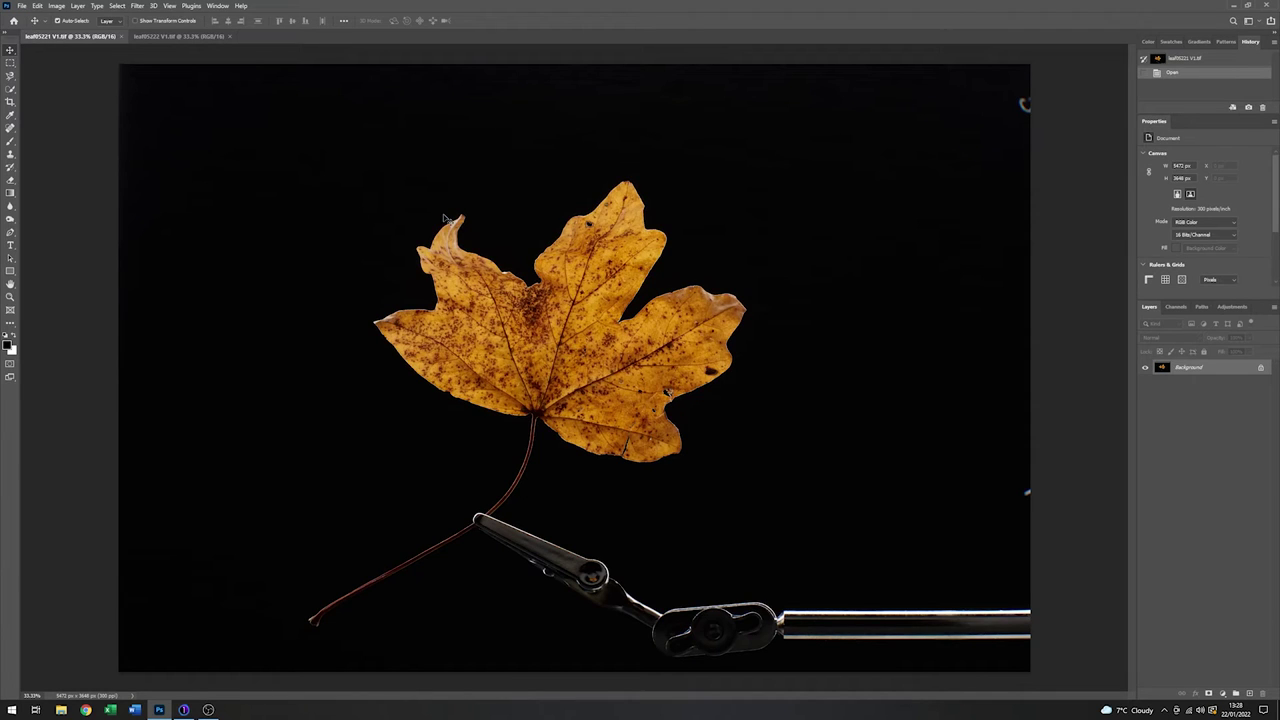
left_click(21, 6)
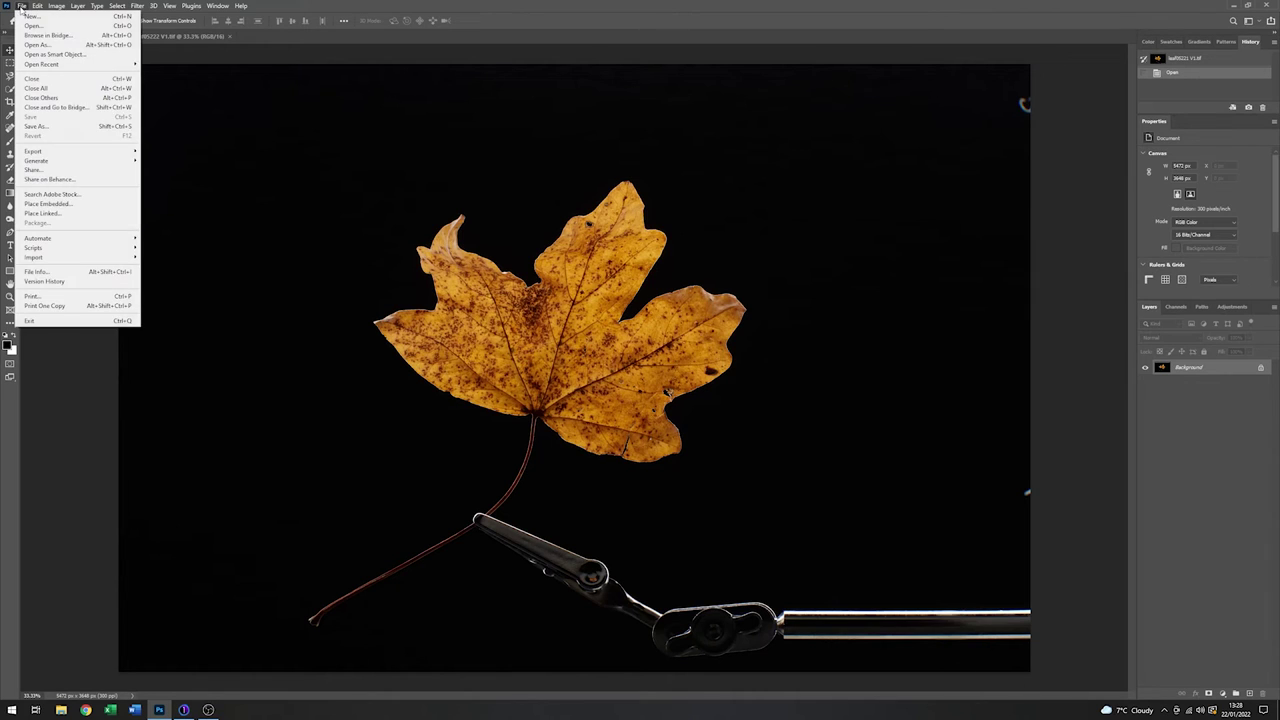
mouse_move(101, 251)
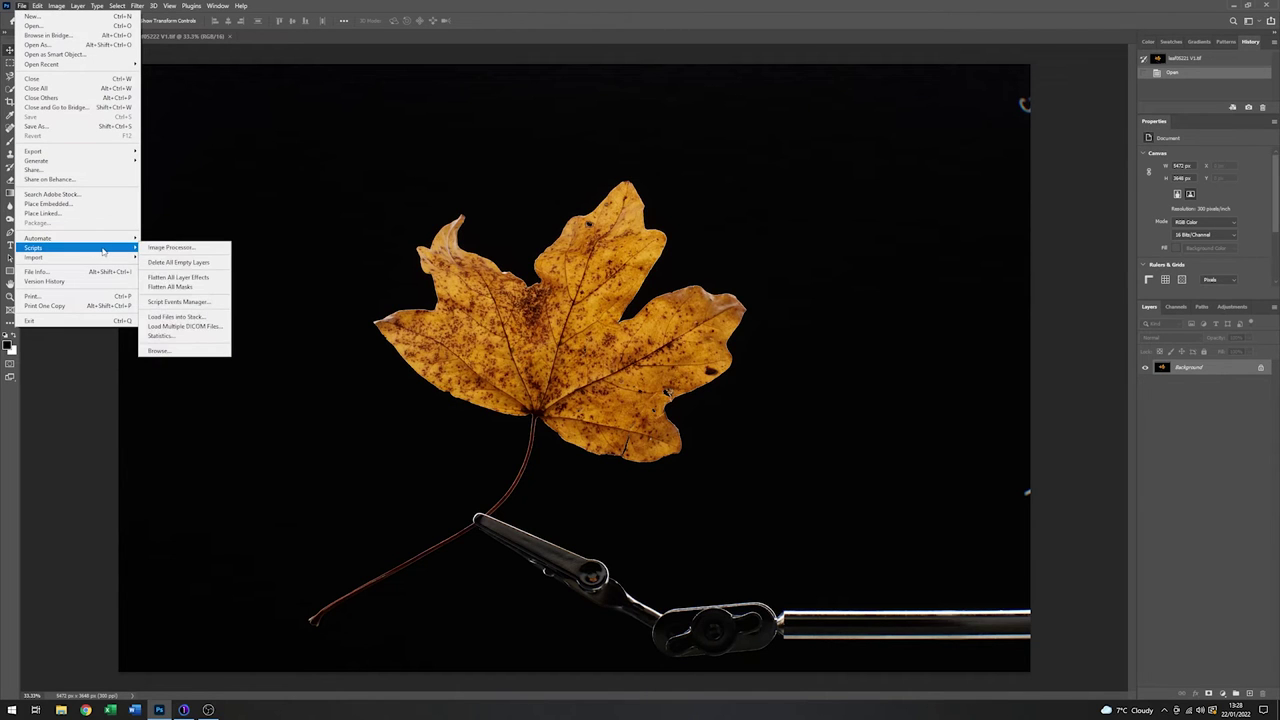
- Load both open leaf photos into a stack as two layers in Untitled-1
left_click(177, 318)
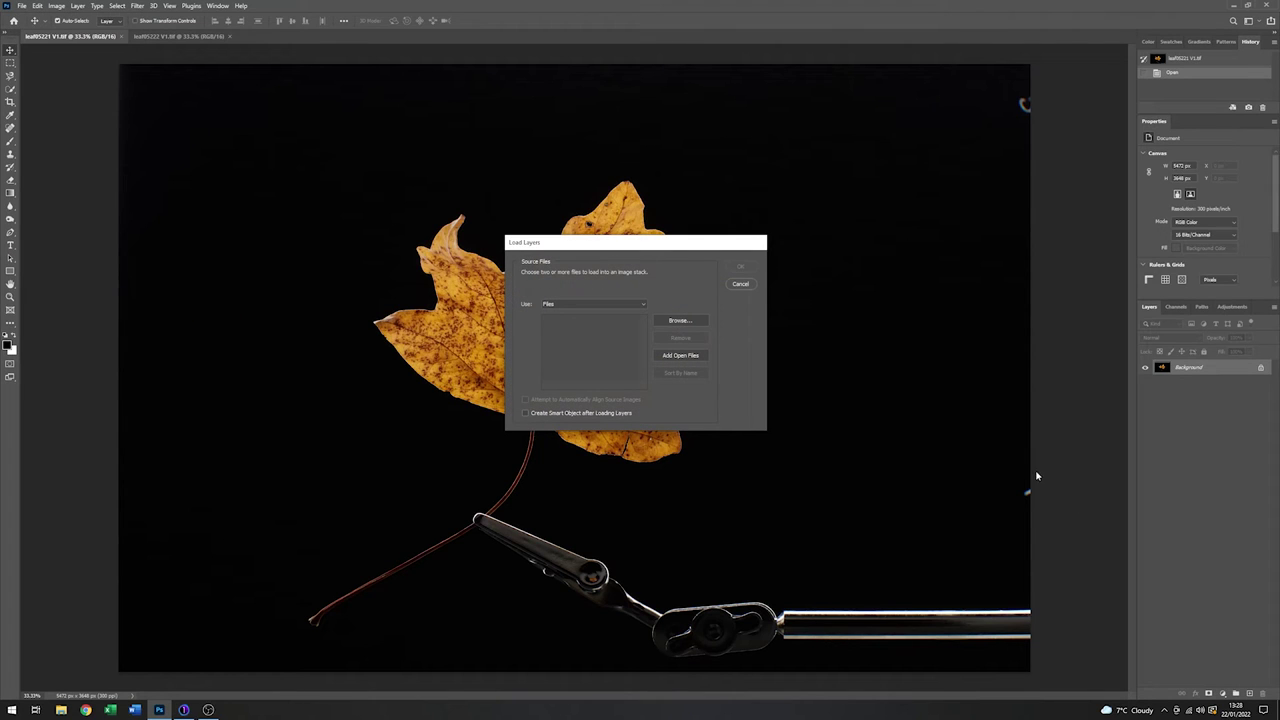
left_click(681, 358)
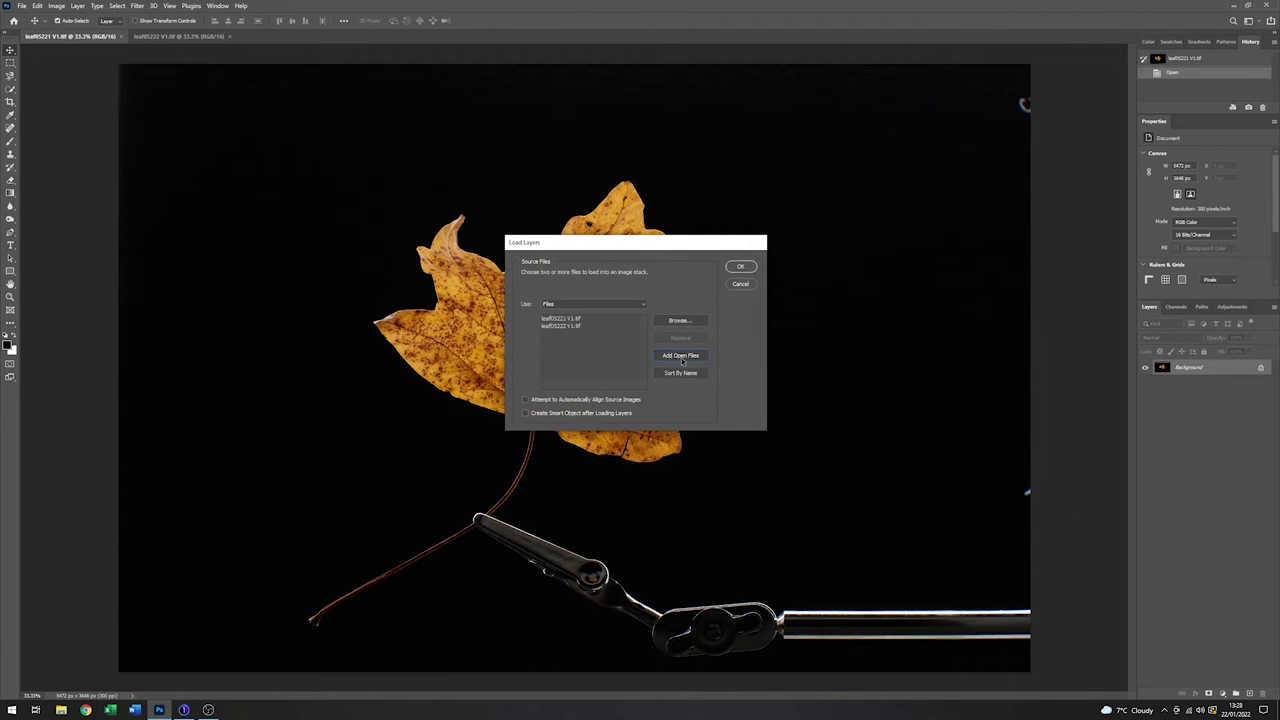
left_click(741, 268)
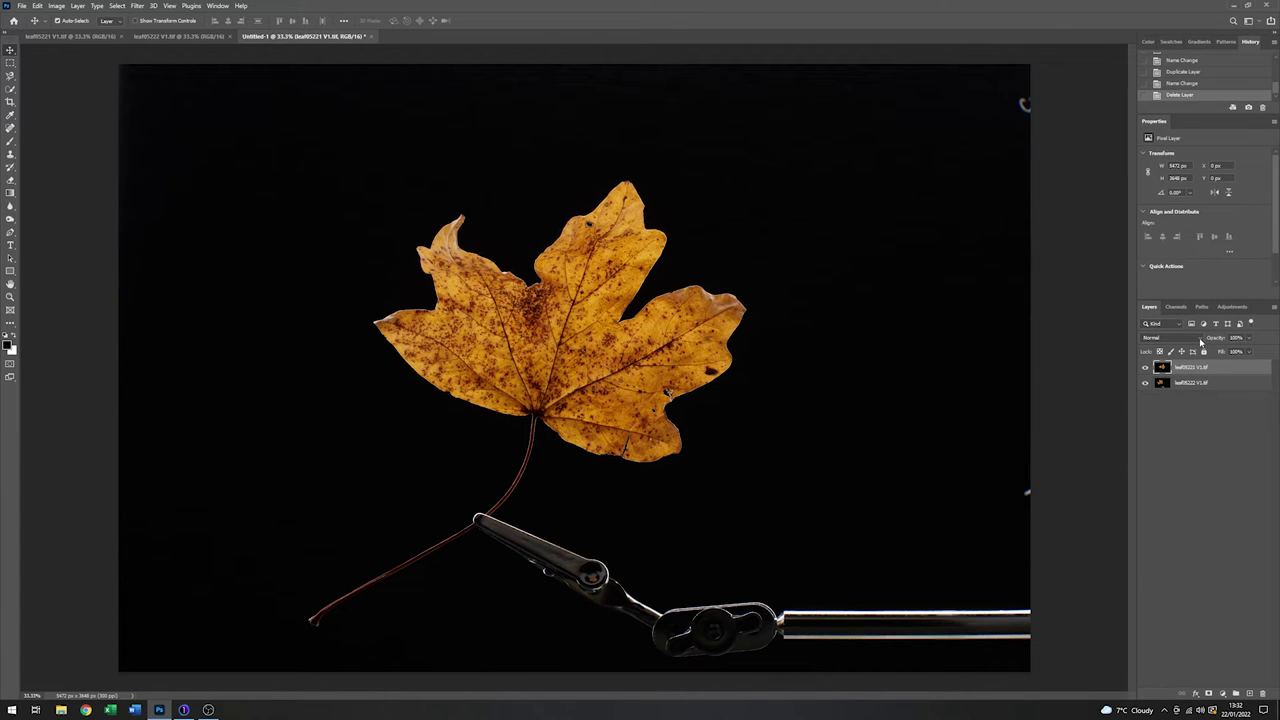
- Set the top leaf layer to Screen blending and move the bottom leaf05222 layer
left_click(1201, 343)
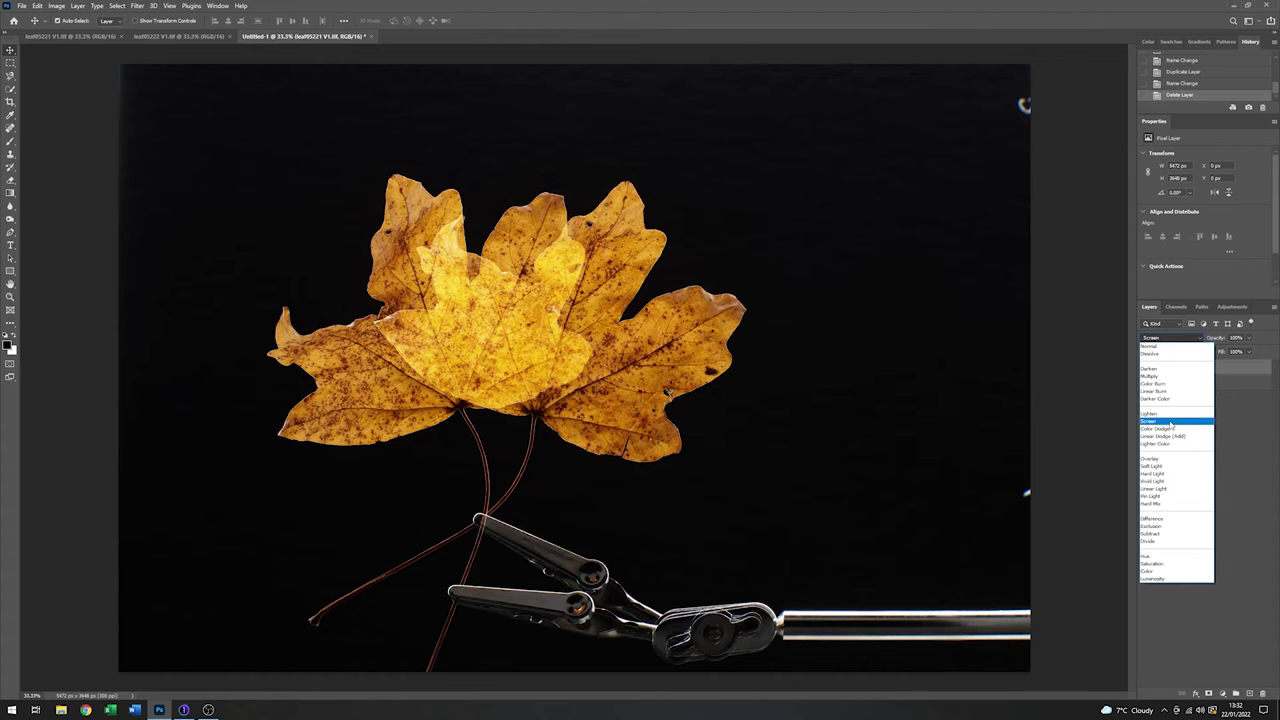
left_click(1171, 424)
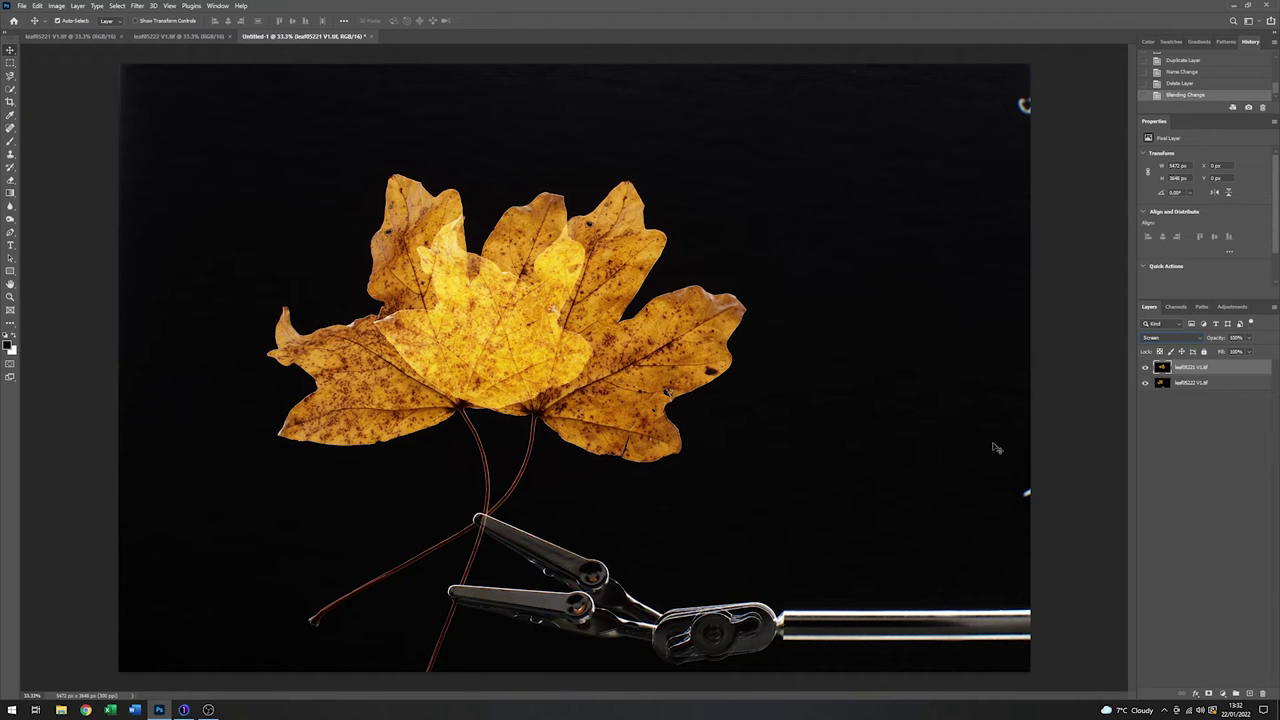
left_click(1216, 386)
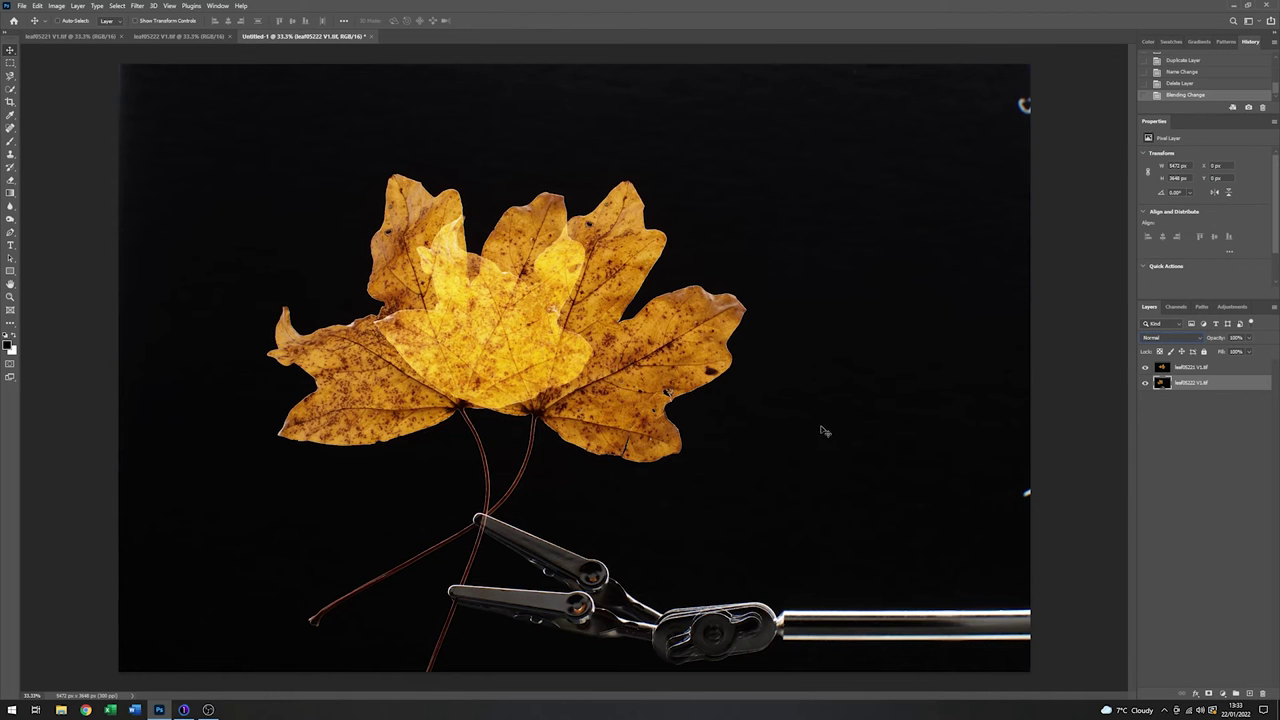
mouse_move(826, 427)
left_mouse_down()
mouse_move(871, 437)
mouse_move(854, 383)
mouse_move(852, 438)
mouse_move(843, 403)
mouse_move(826, 420)
mouse_move(820, 391)
mouse_move(811, 407)
mouse_move(820, 417)
mouse_move(835, 405)
left_mouse_up()
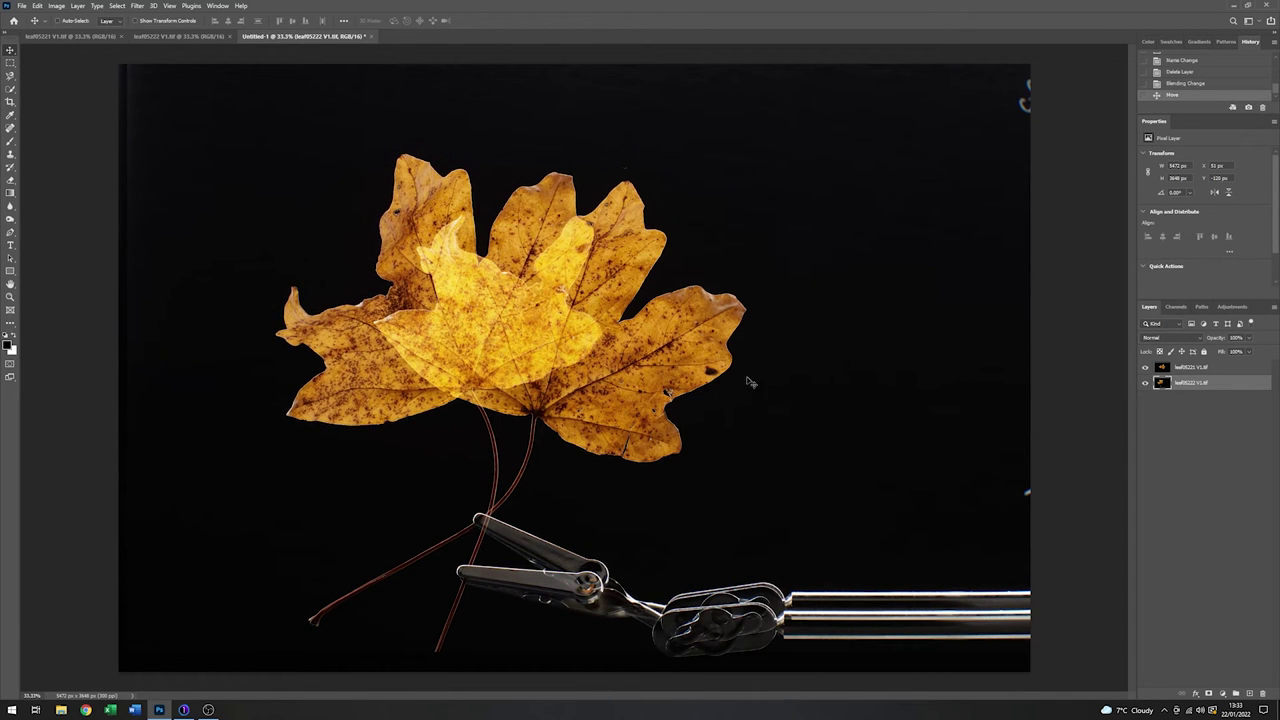
- Free-transform the top leaf layer, rotating about 42° and shifting it until the stems align
left_click(37, 6)
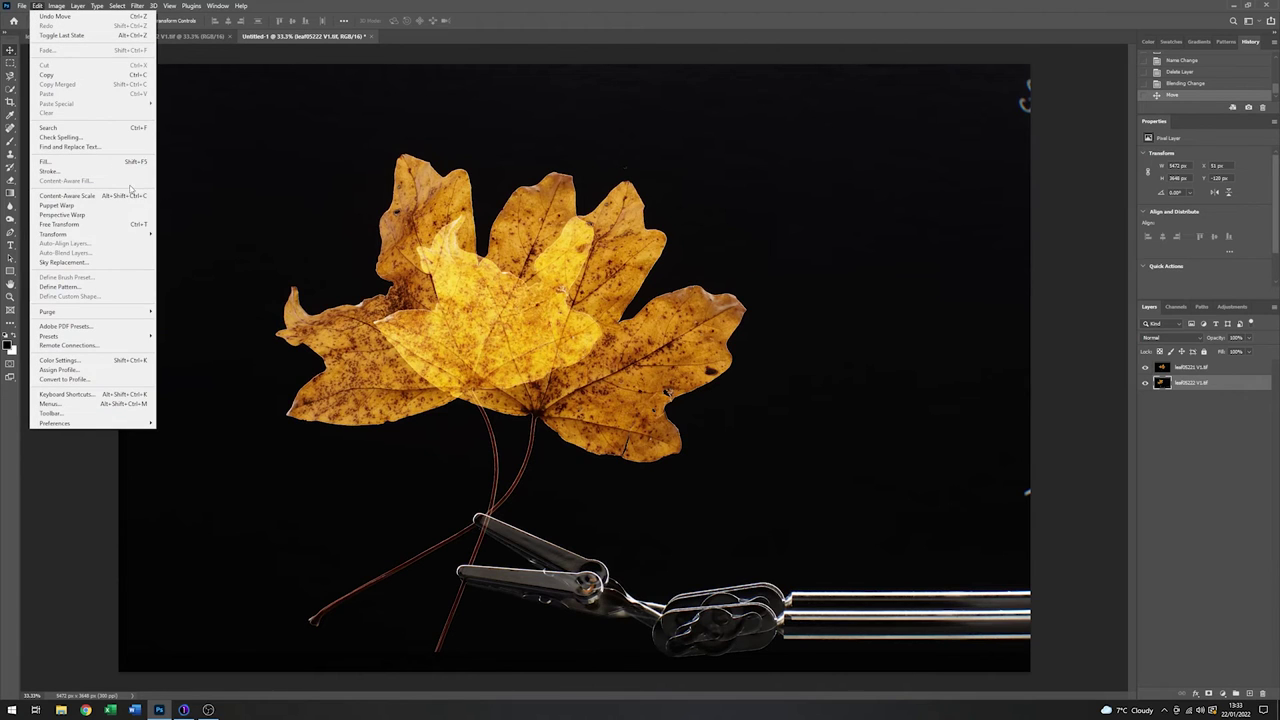
mouse_move(142, 235)
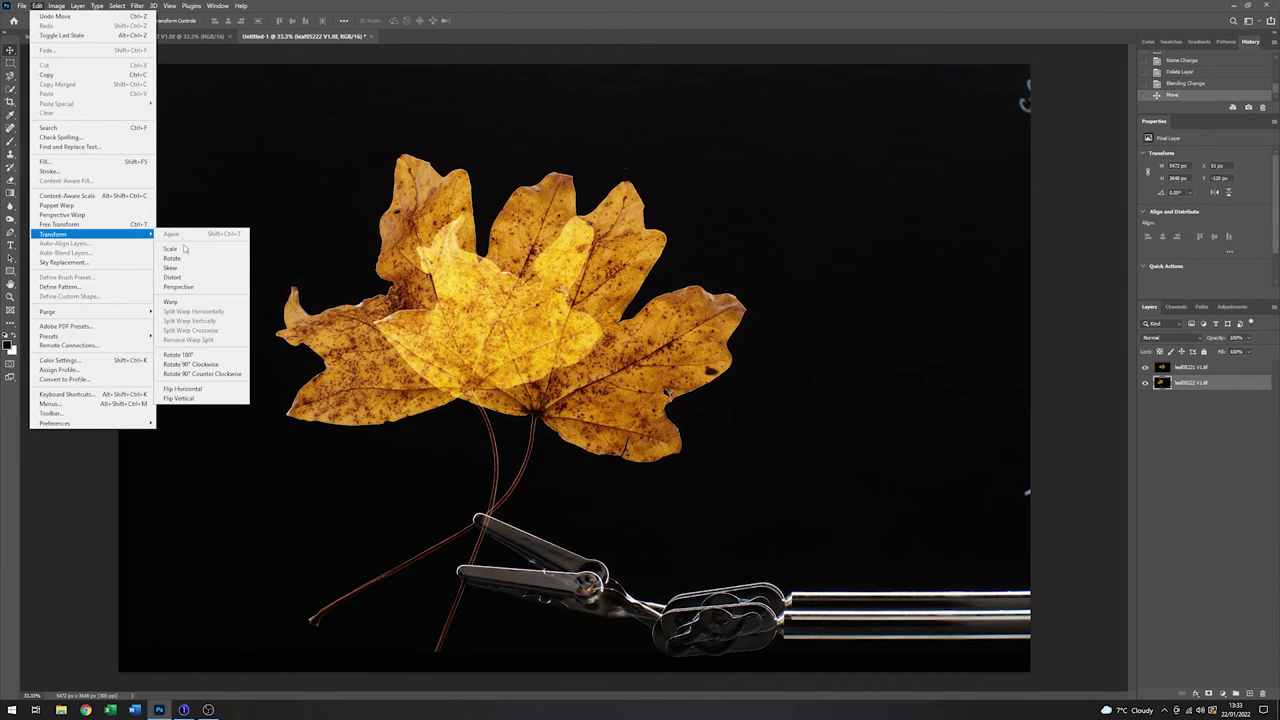
left_click(180, 249)
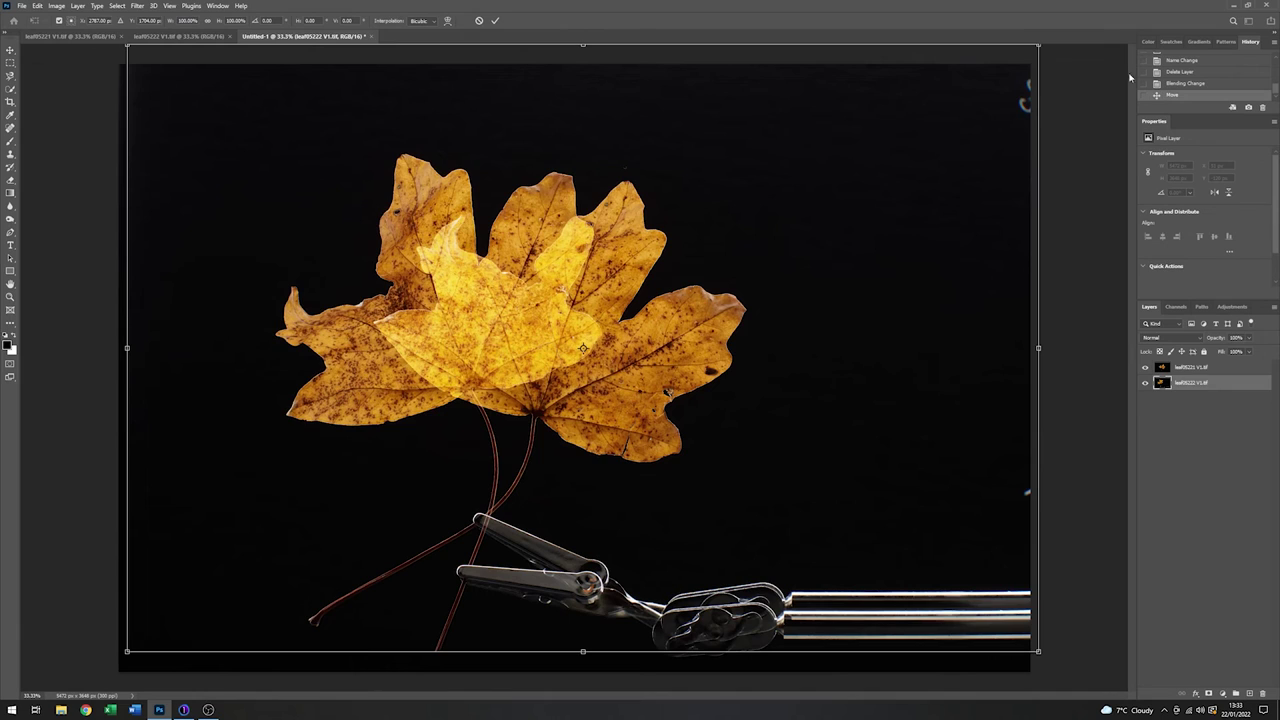
left_click_drag(1086, 62, 1102, 328)
left_click_drag(814, 234, 855, 326)
left_click_drag(1026, 207, 1095, 318)
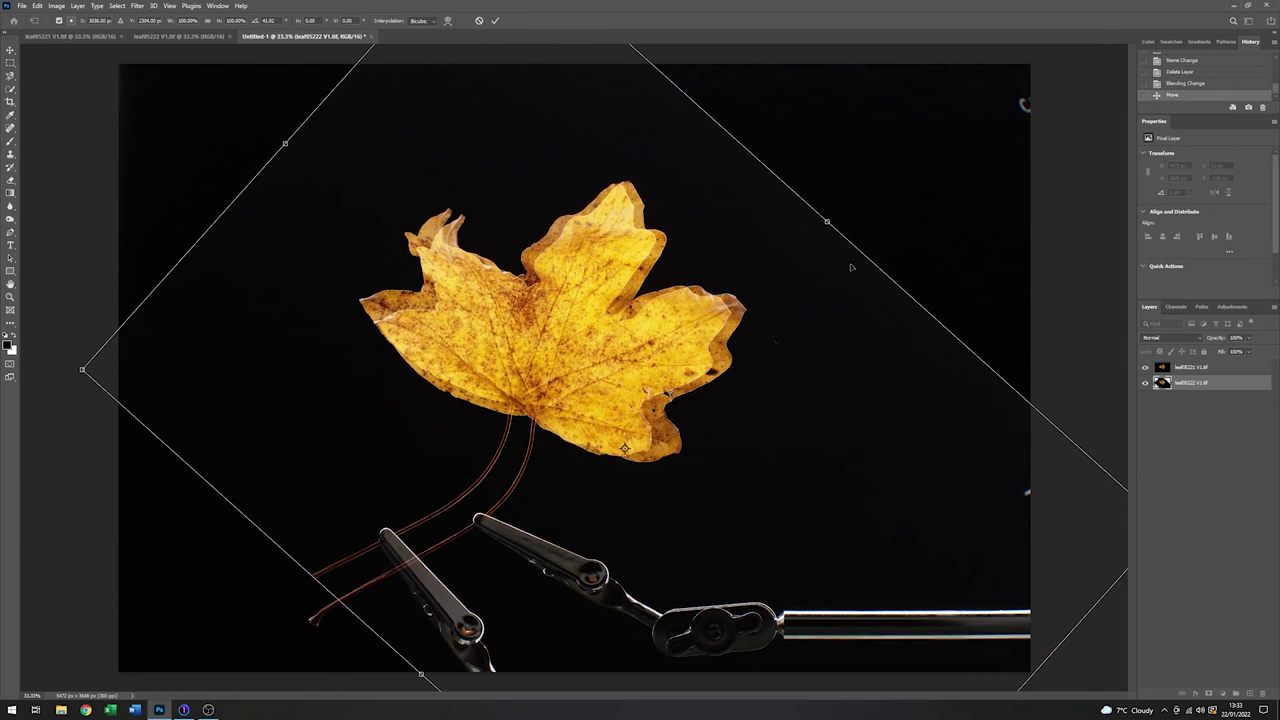
mouse_move(810, 252)
left_mouse_down()
mouse_move(824, 280)
mouse_move(832, 265)
left_mouse_up()
left_click_drag(918, 244, 859, 308)
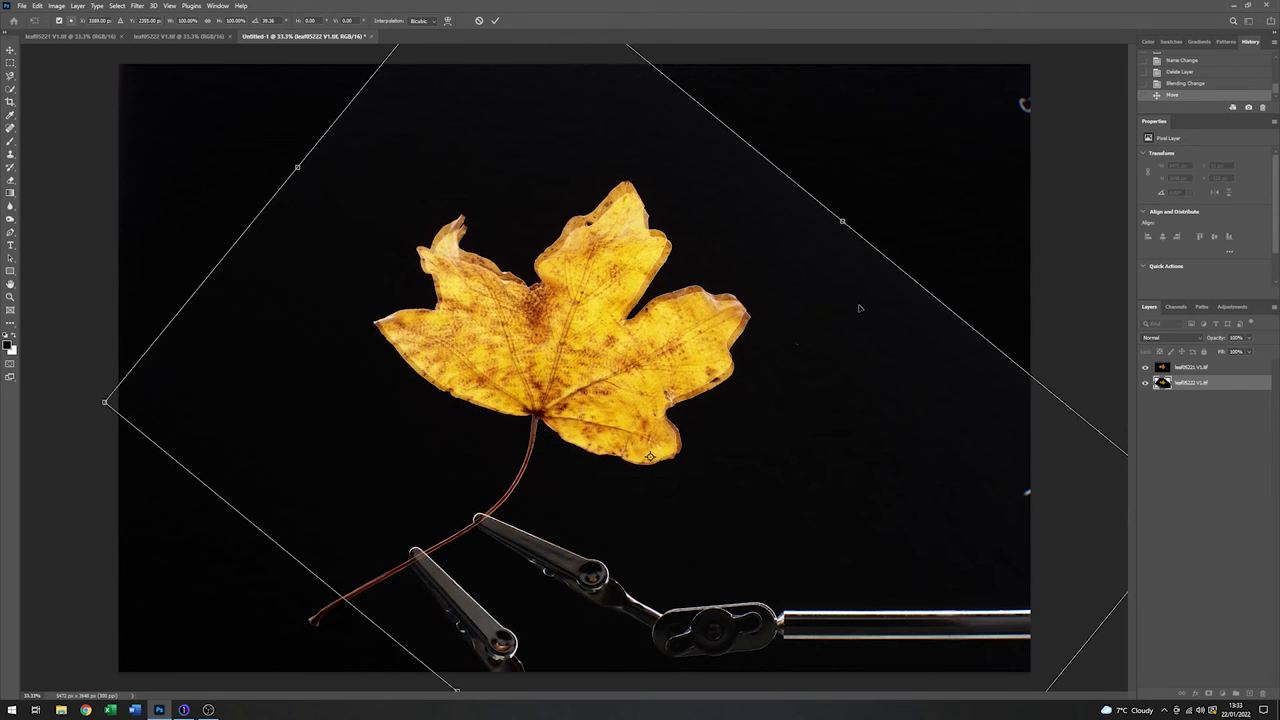
left_click(495, 21)
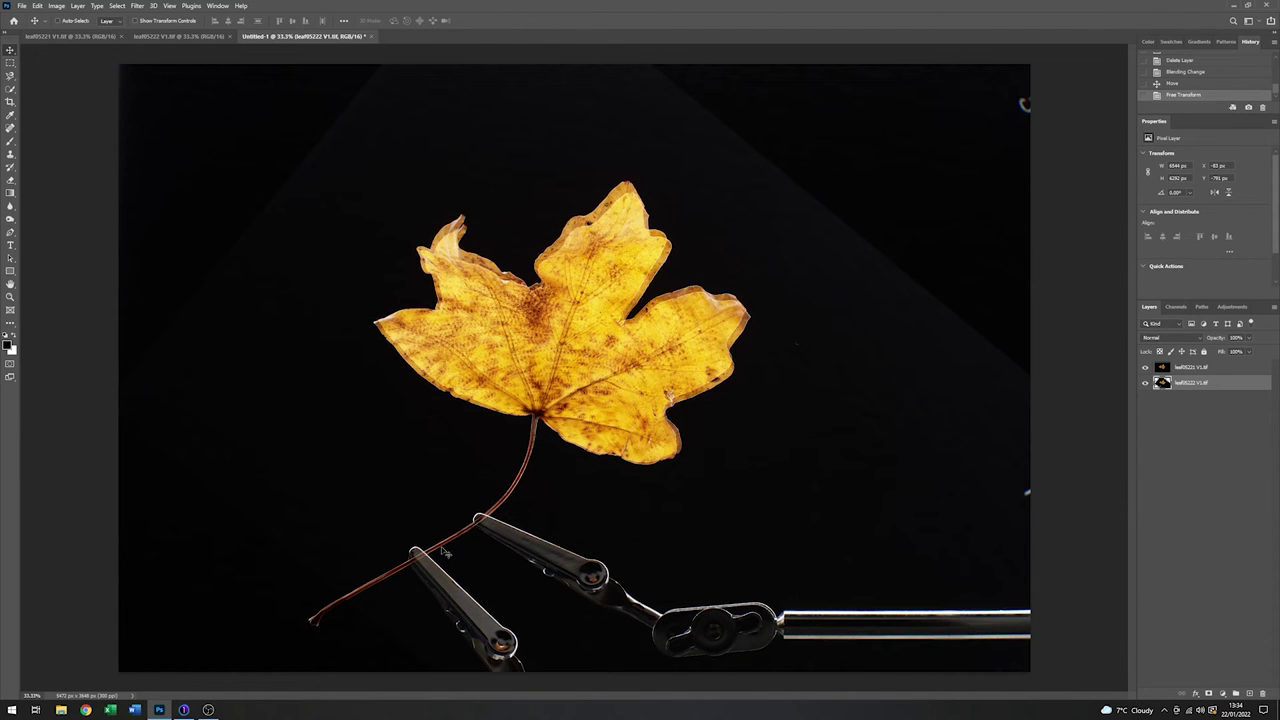
- Zoom to 100% on the clip tip and nudge the top leaf layer so the stems coincide
left_click(10, 297)
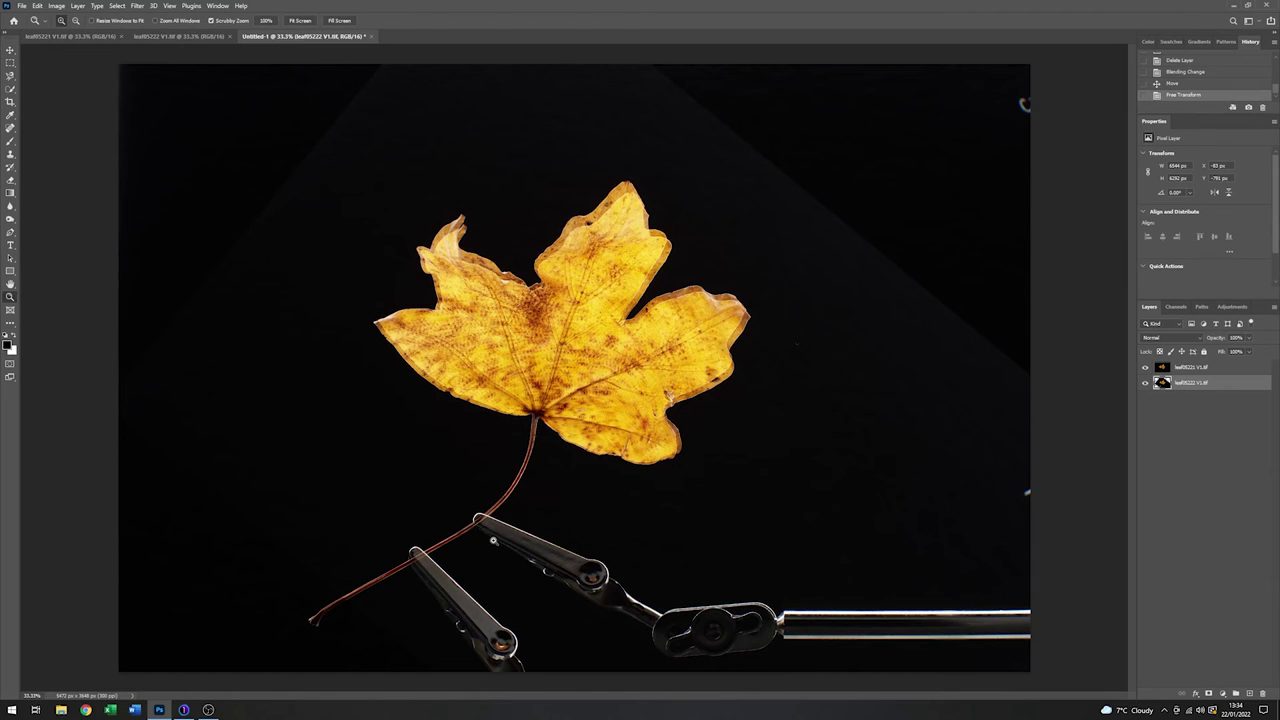
left_click(481, 537)
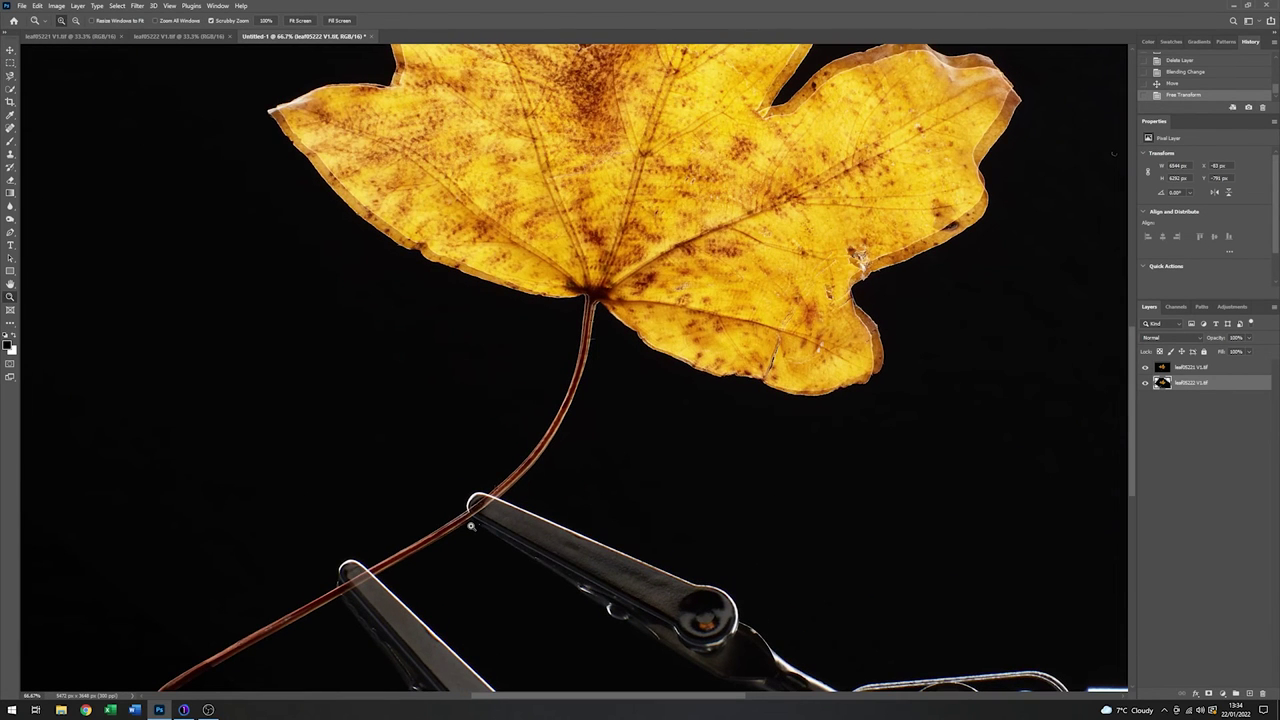
left_click(470, 526)
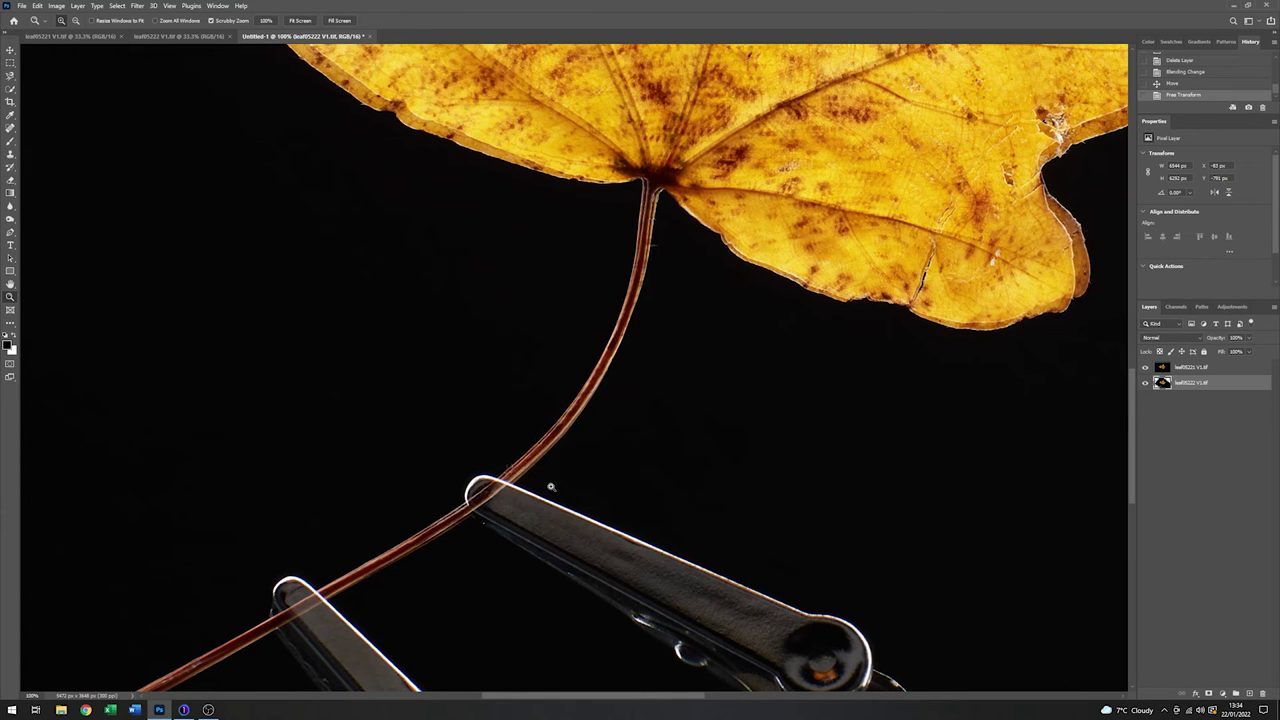
left_click(11, 51)
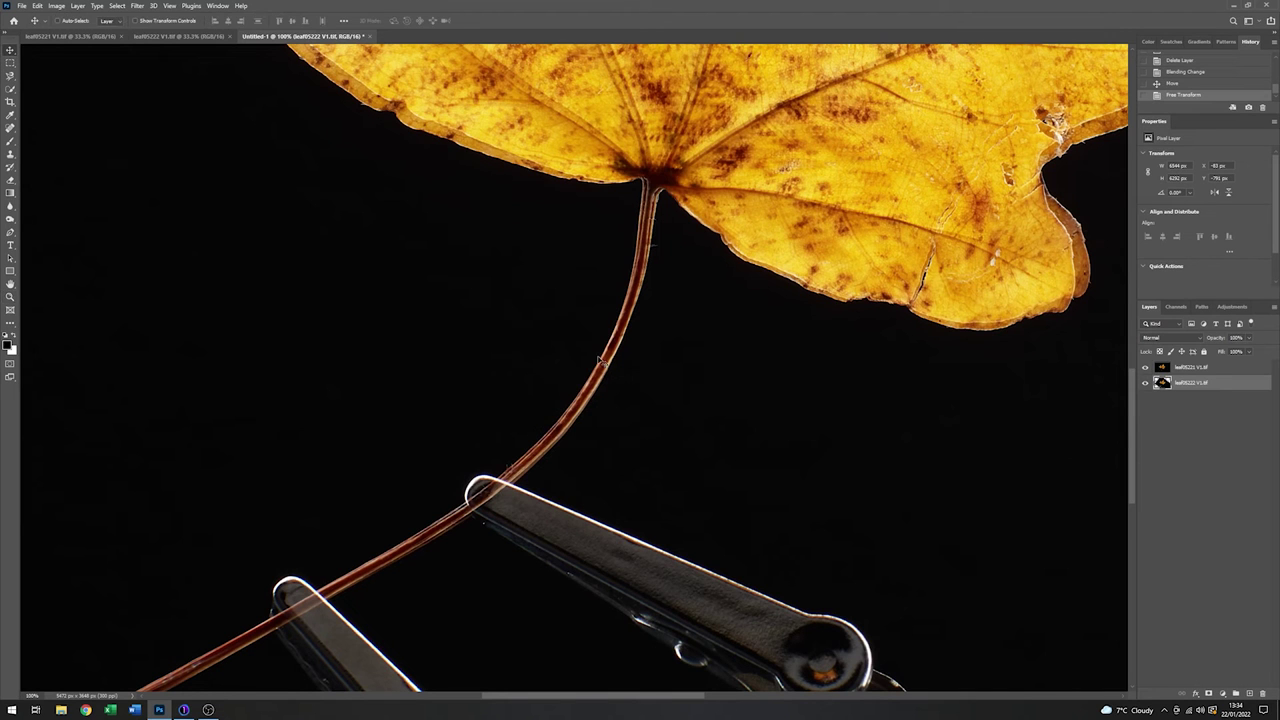
left_click_drag(656, 461, 656, 459)
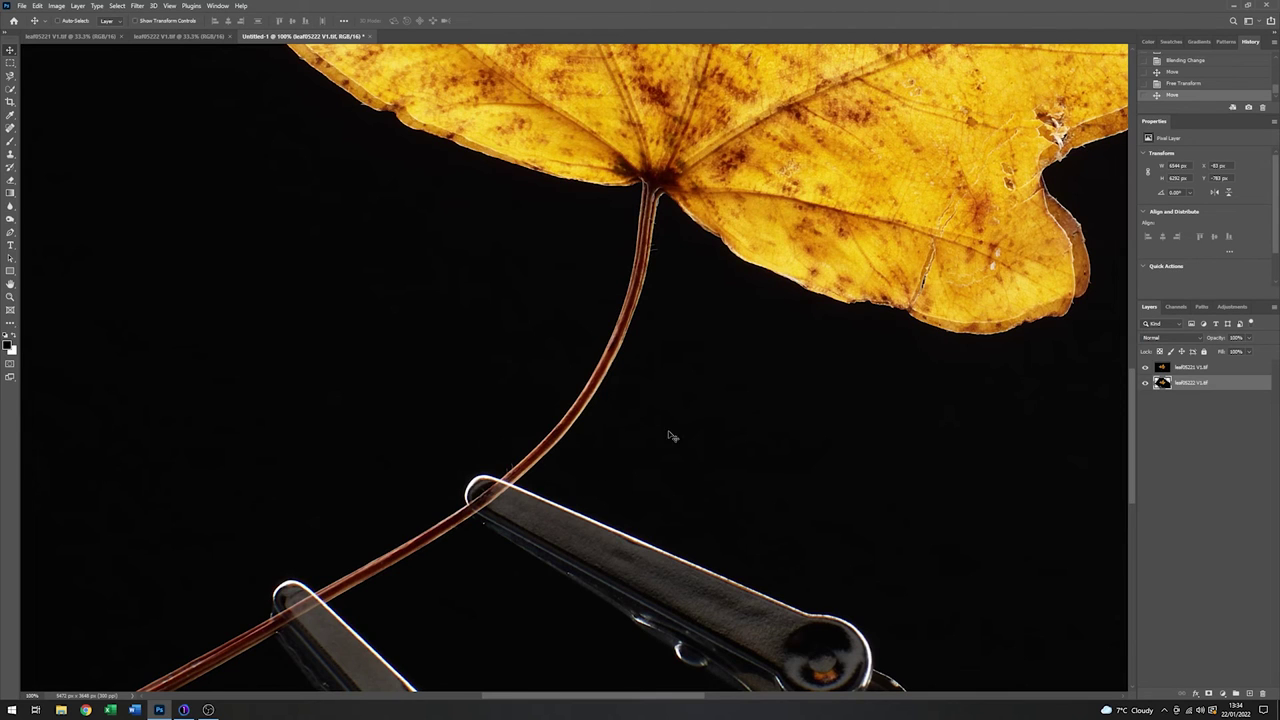
- Switch layer leaf05221 from Screen to Normal blending and add a white layer mask
left_click(1201, 342)
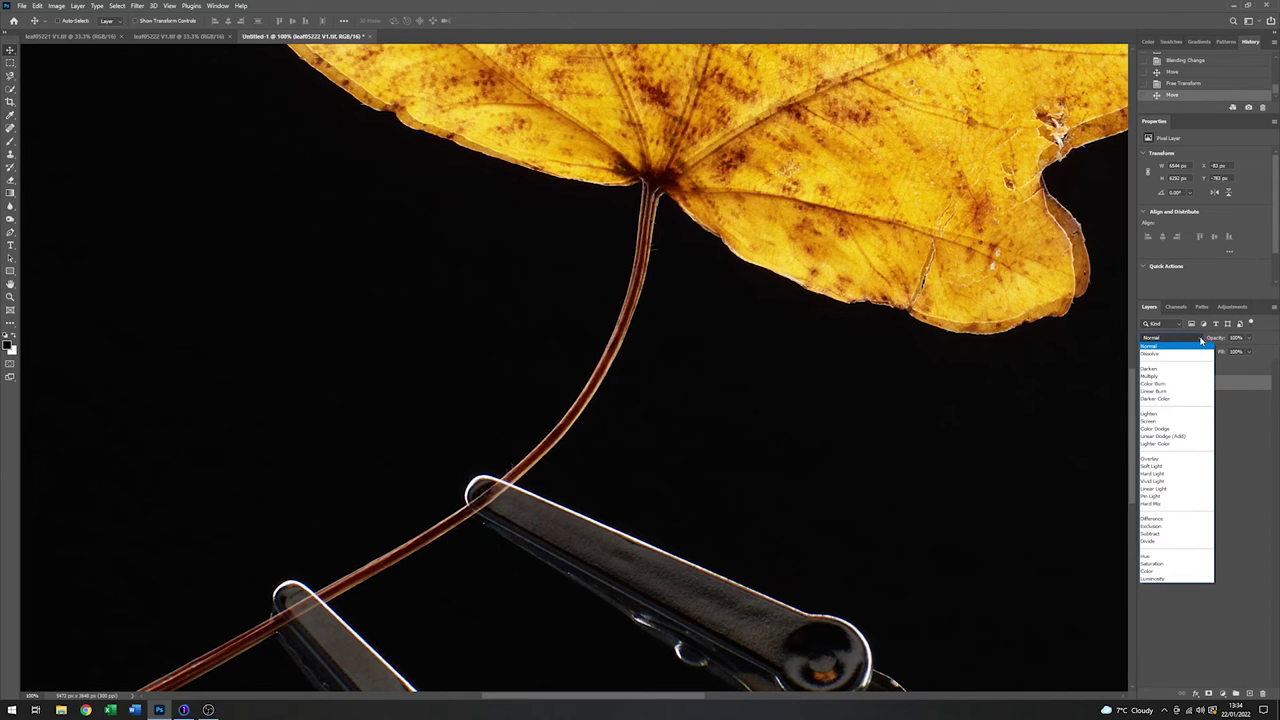
left_click(1233, 367)
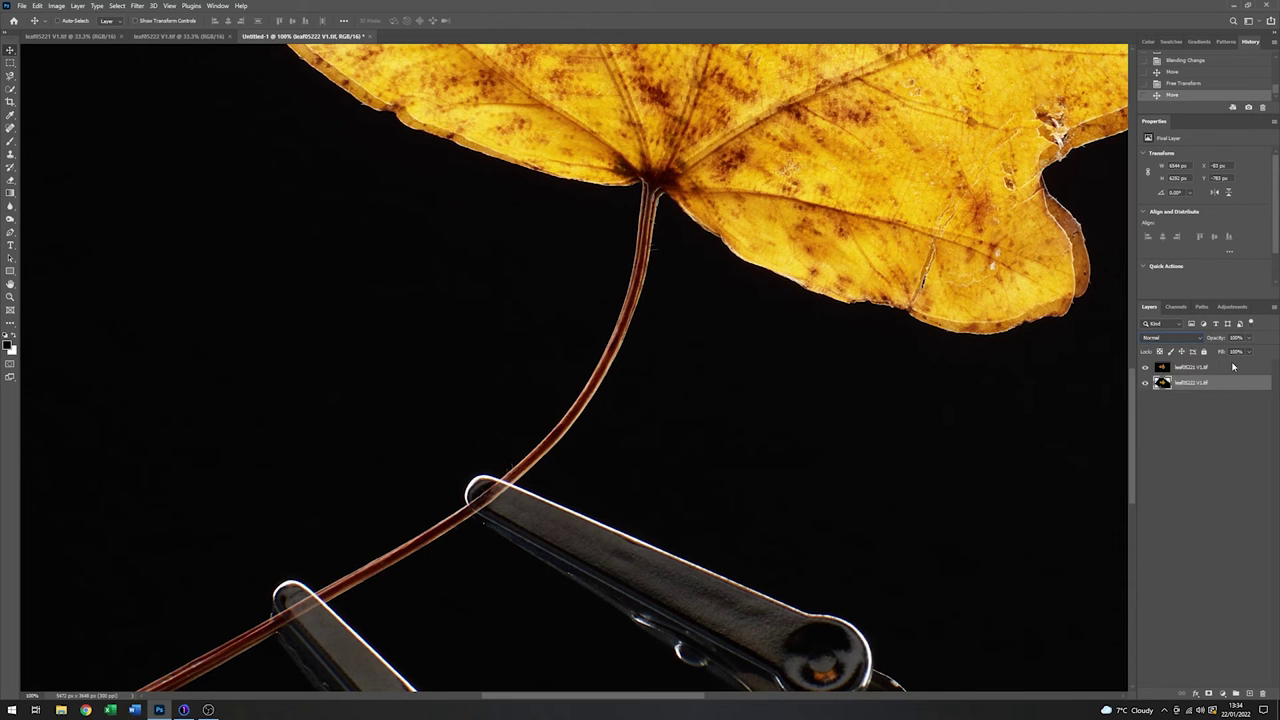
left_click(1232, 368)
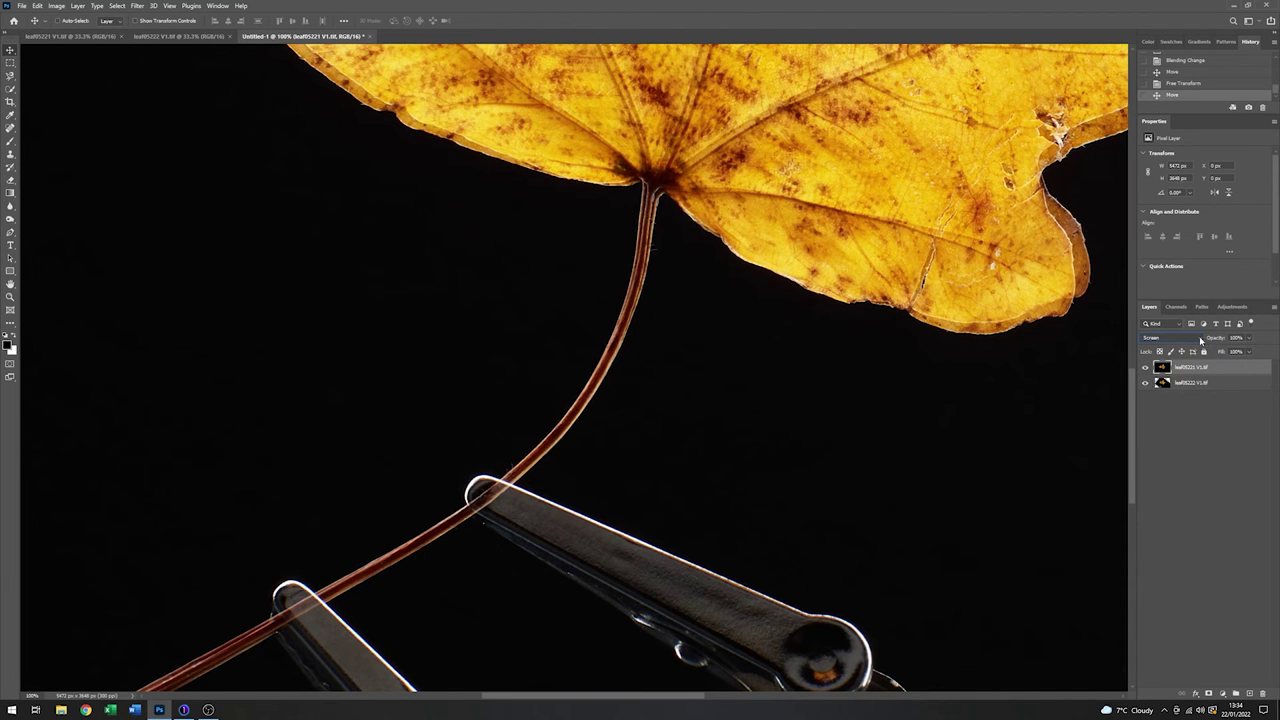
left_click(1201, 342)
left_click(1190, 348)
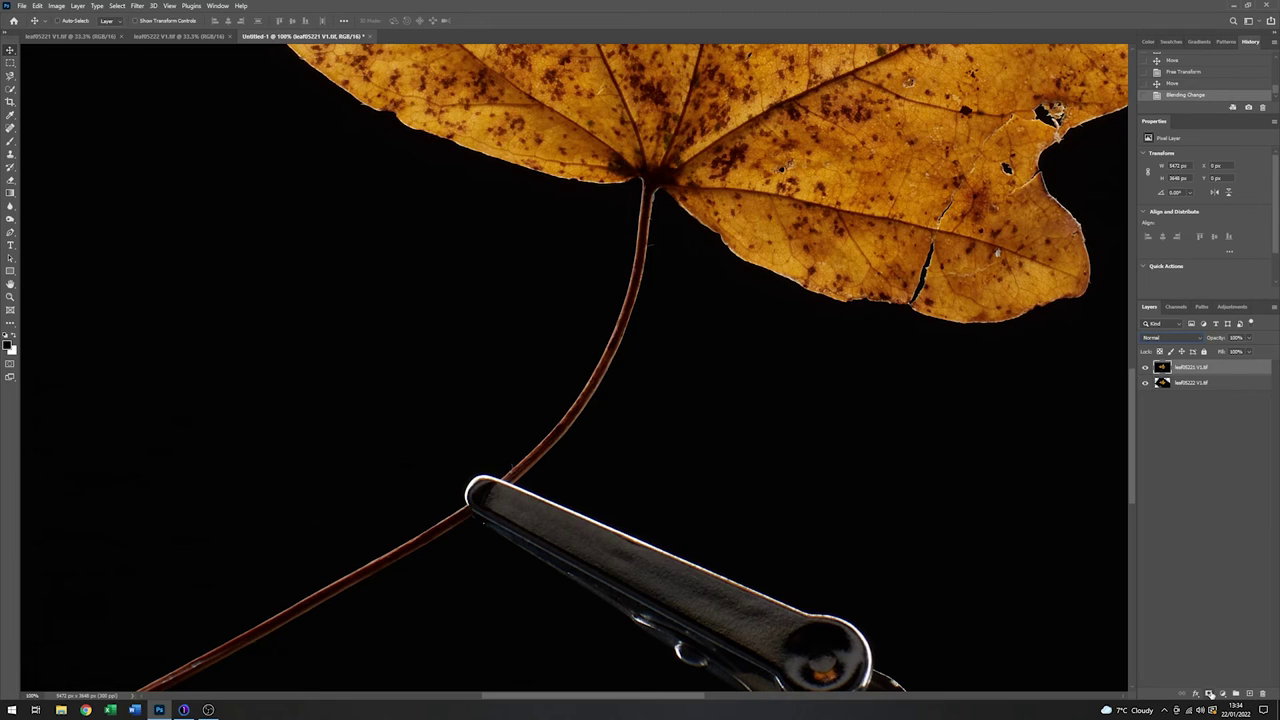
left_click(1209, 693)
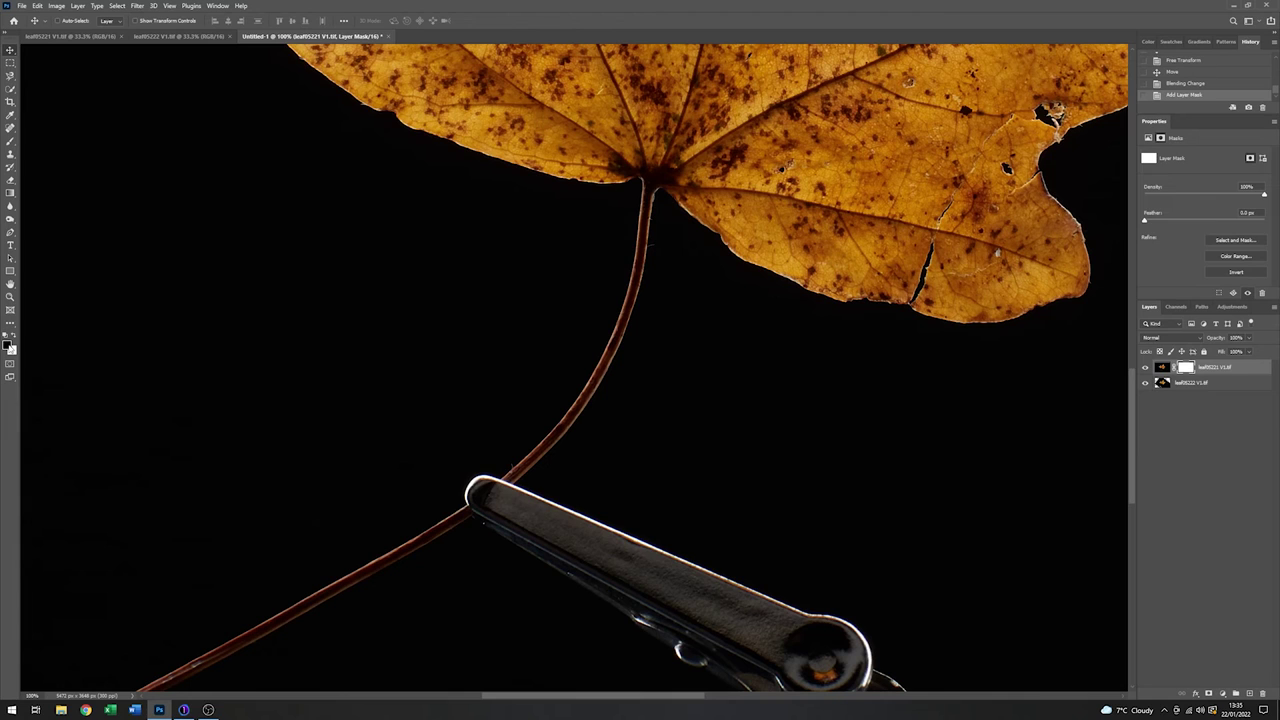
- With a 187 px brush, paint black on the mask over the clip tip beside the stem
left_click(11, 142)
right_click(345, 322)
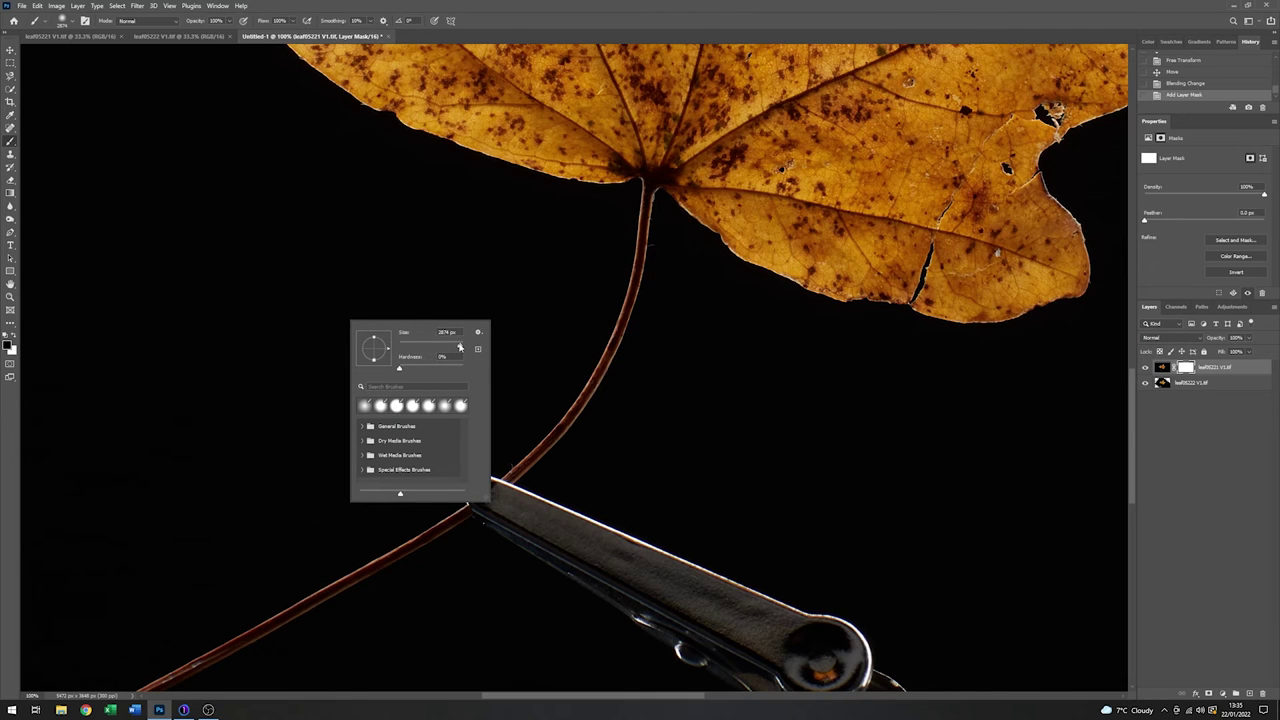
left_click_drag(459, 347, 445, 347)
key("Return")
mouse_move(512, 483)
left_mouse_down()
mouse_move(466, 514)
mouse_move(503, 474)
mouse_move(454, 523)
mouse_move(489, 488)
mouse_move(503, 491)
mouse_move(469, 526)
mouse_move(526, 491)
mouse_move(536, 504)
mouse_move(497, 546)
mouse_move(560, 503)
mouse_move(526, 571)
mouse_move(551, 560)
mouse_move(566, 577)
mouse_move(606, 554)
mouse_move(633, 573)
left_mouse_up()
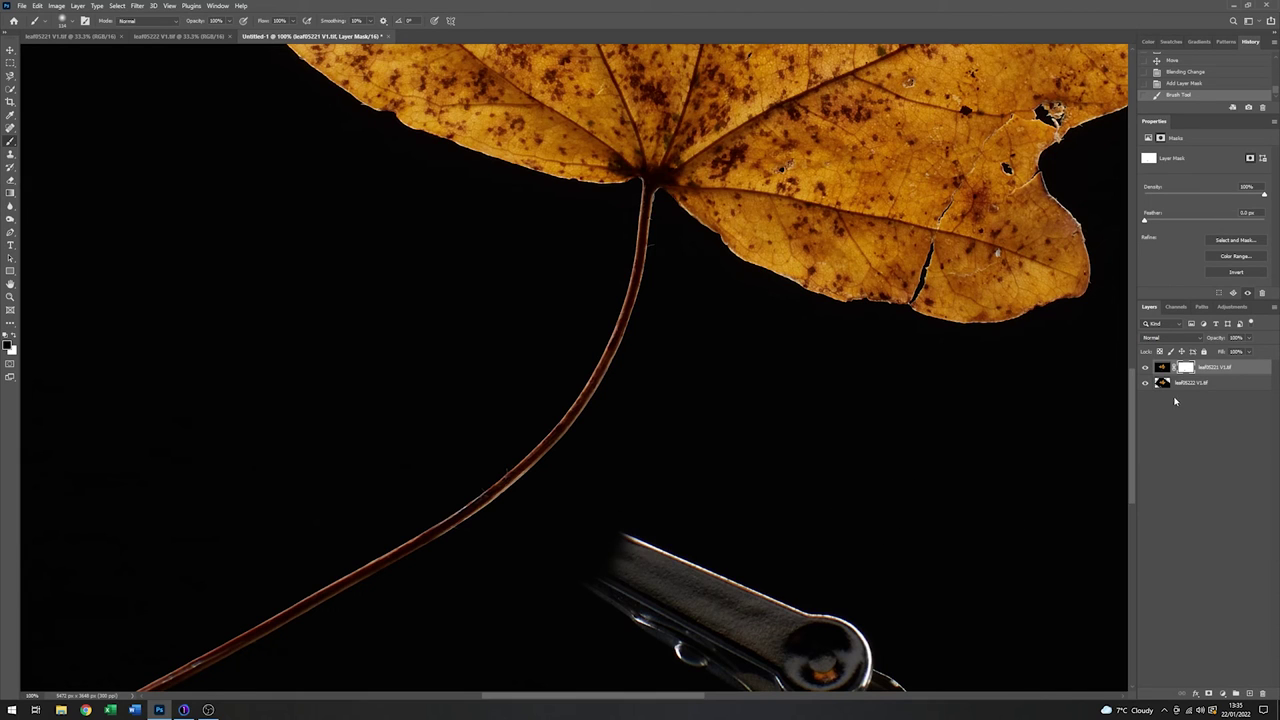
- Zoom out to 33.3% and add a new empty Layer 1 on top
left_click(10, 297)
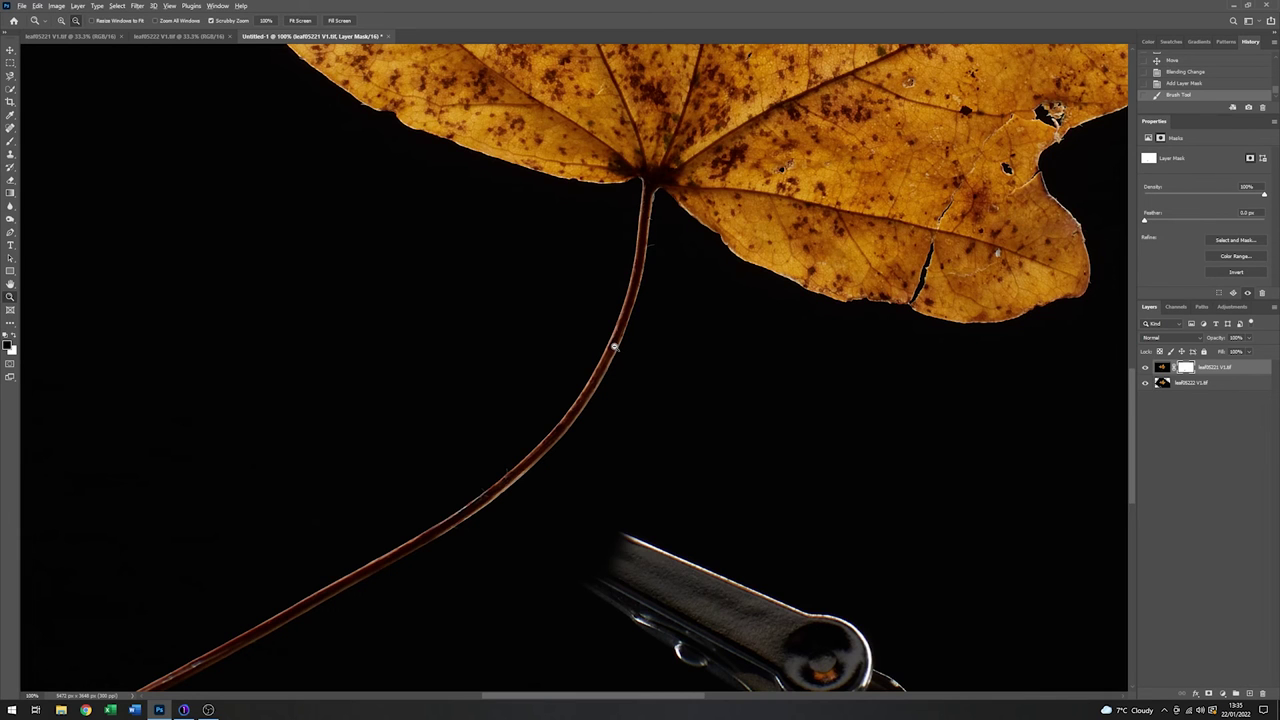
left_click(617, 349, "alt")
left_click(615, 347, "alt")
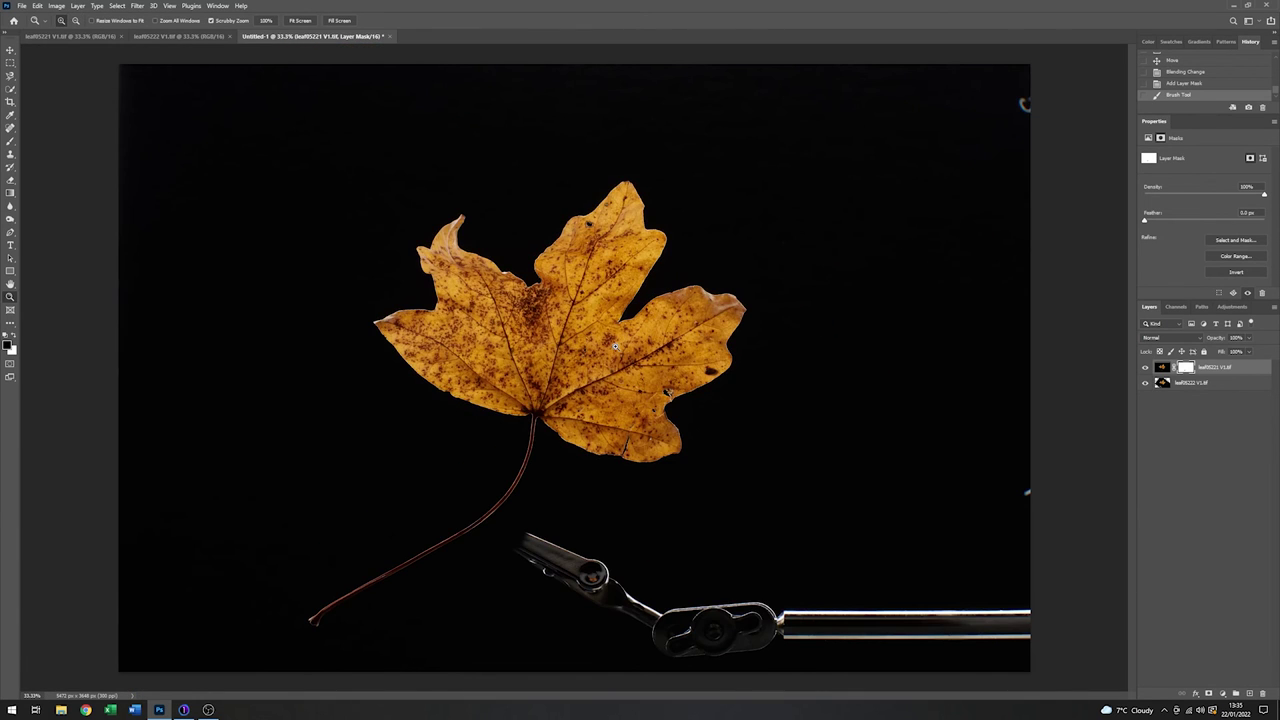
left_click(1249, 694)
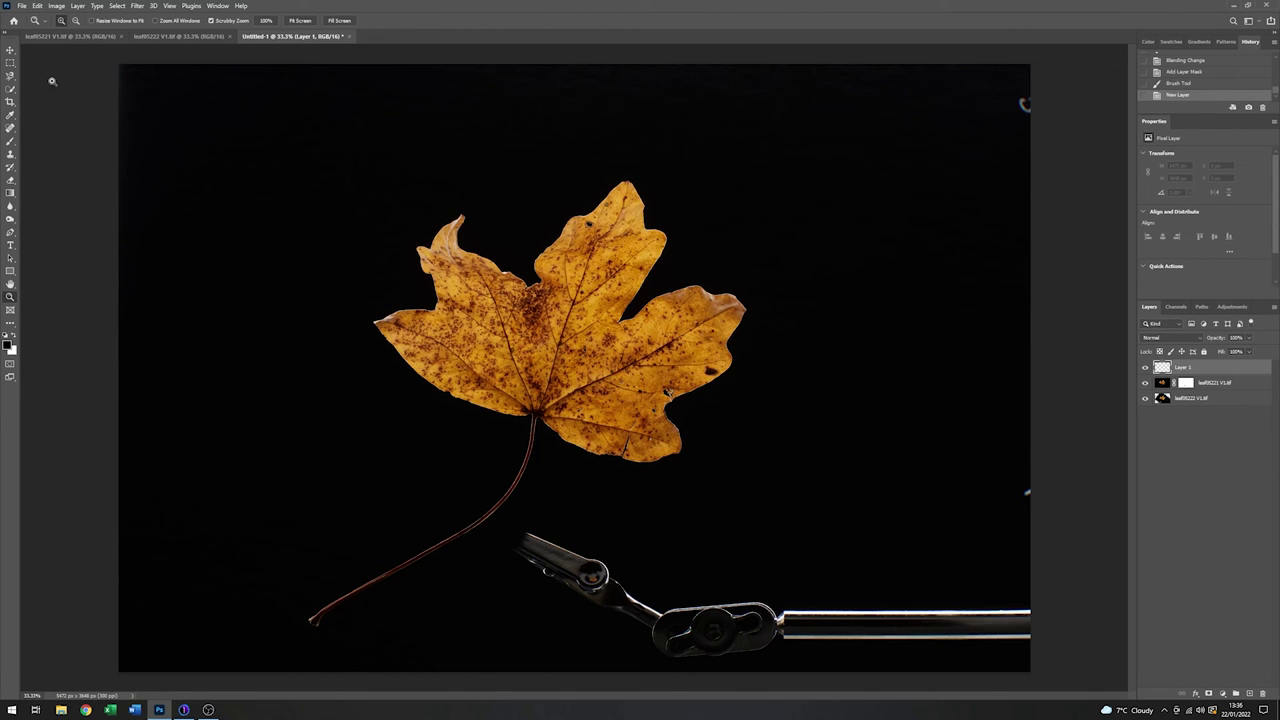
- With a 1467 px brush, paint out the bright rod, top-right speck and dark clamp
left_click(10, 141)
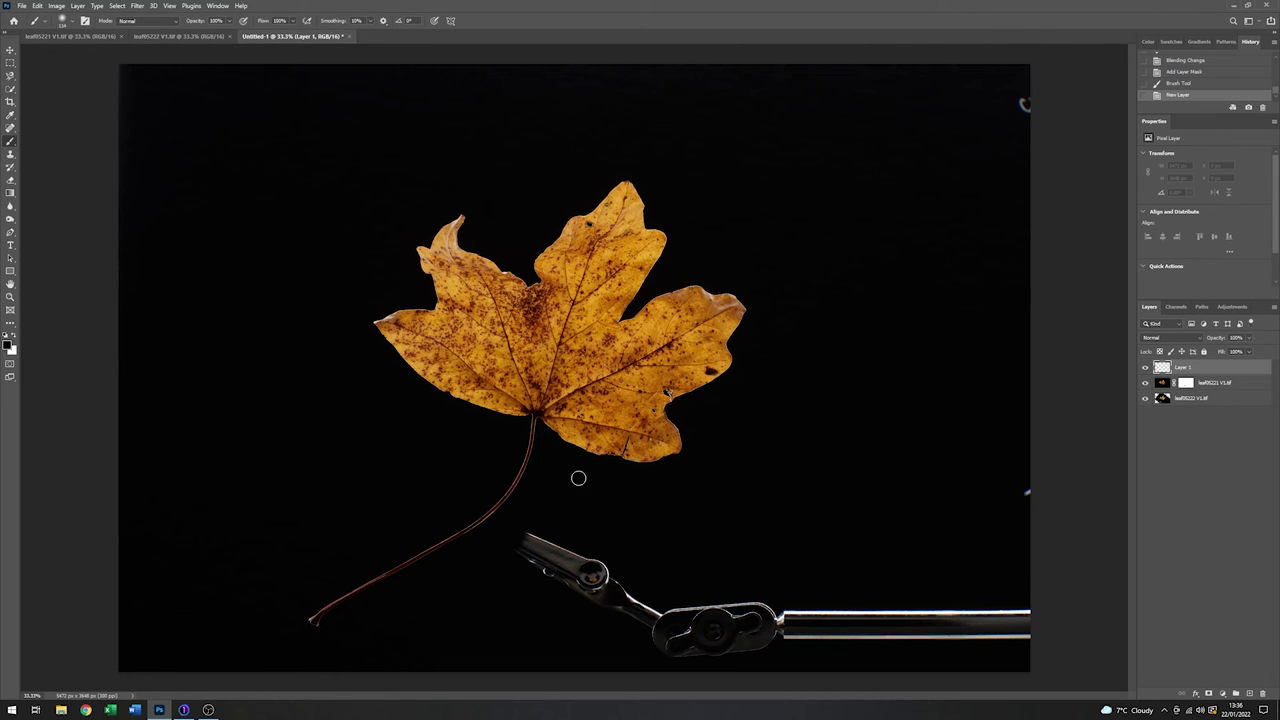
right_click(637, 526)
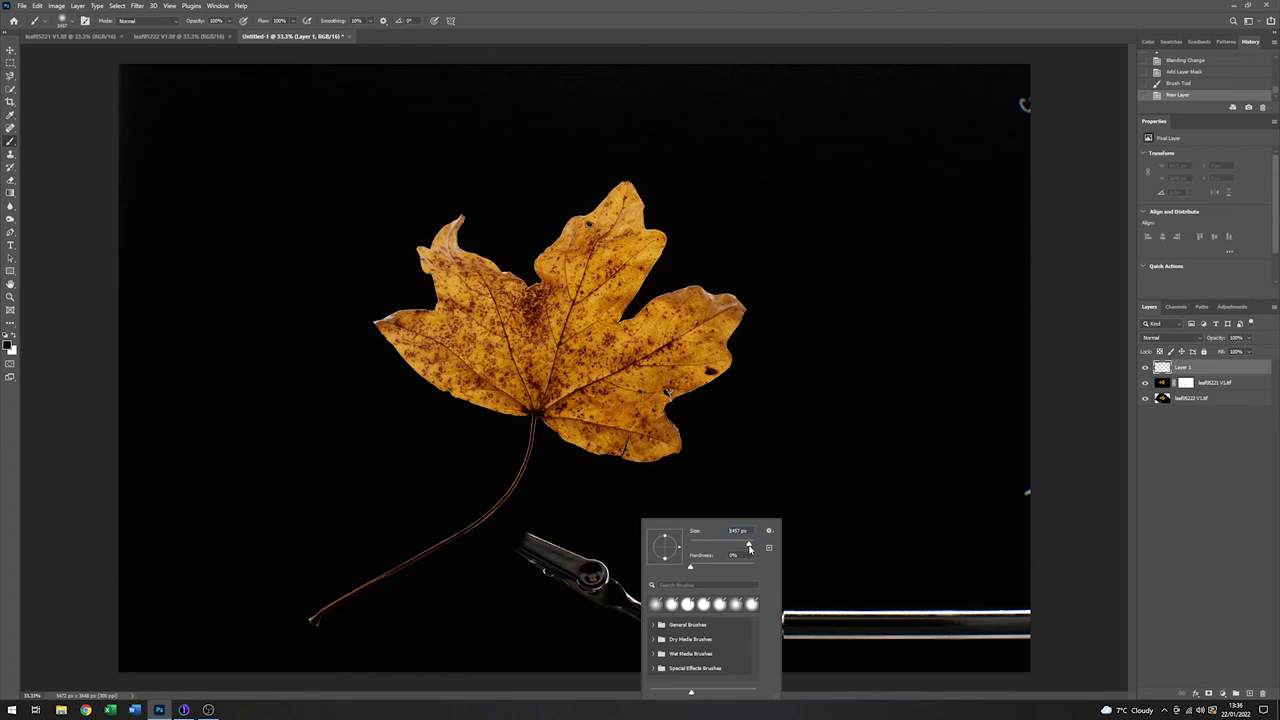
left_click_drag(746, 546, 748, 544)
key("Return")
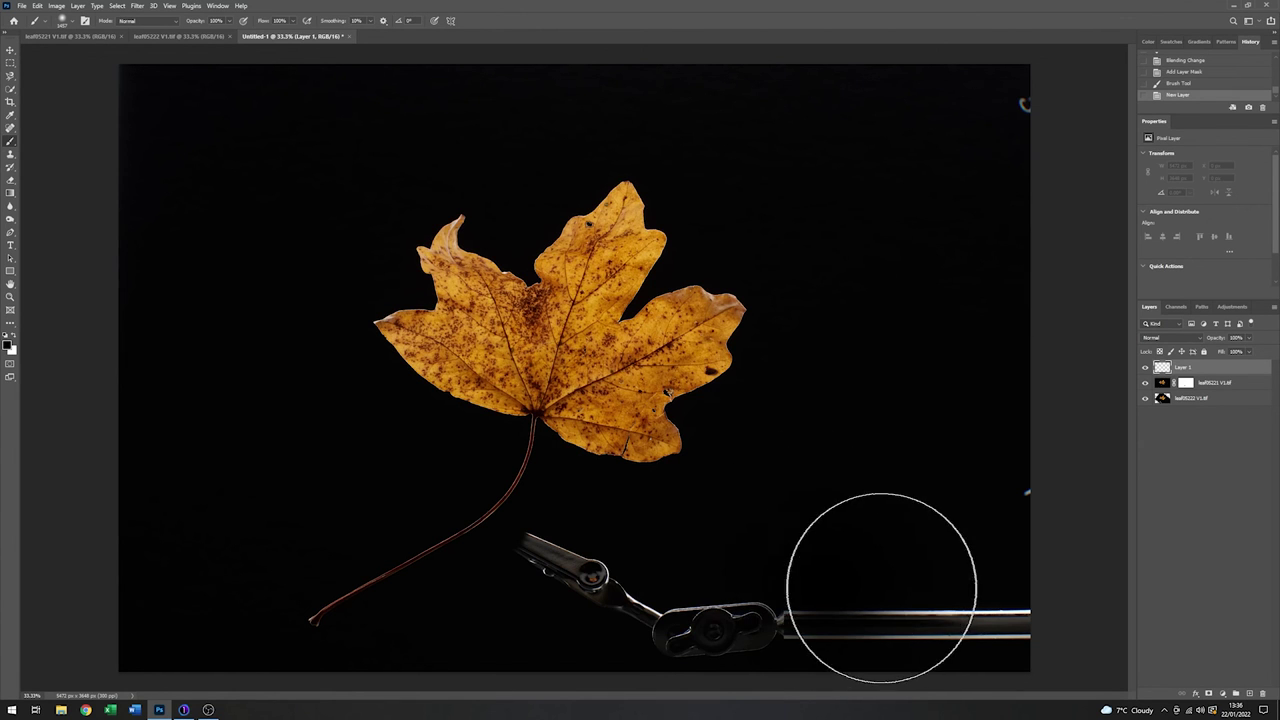
left_click_drag(883, 580, 1070, 580)
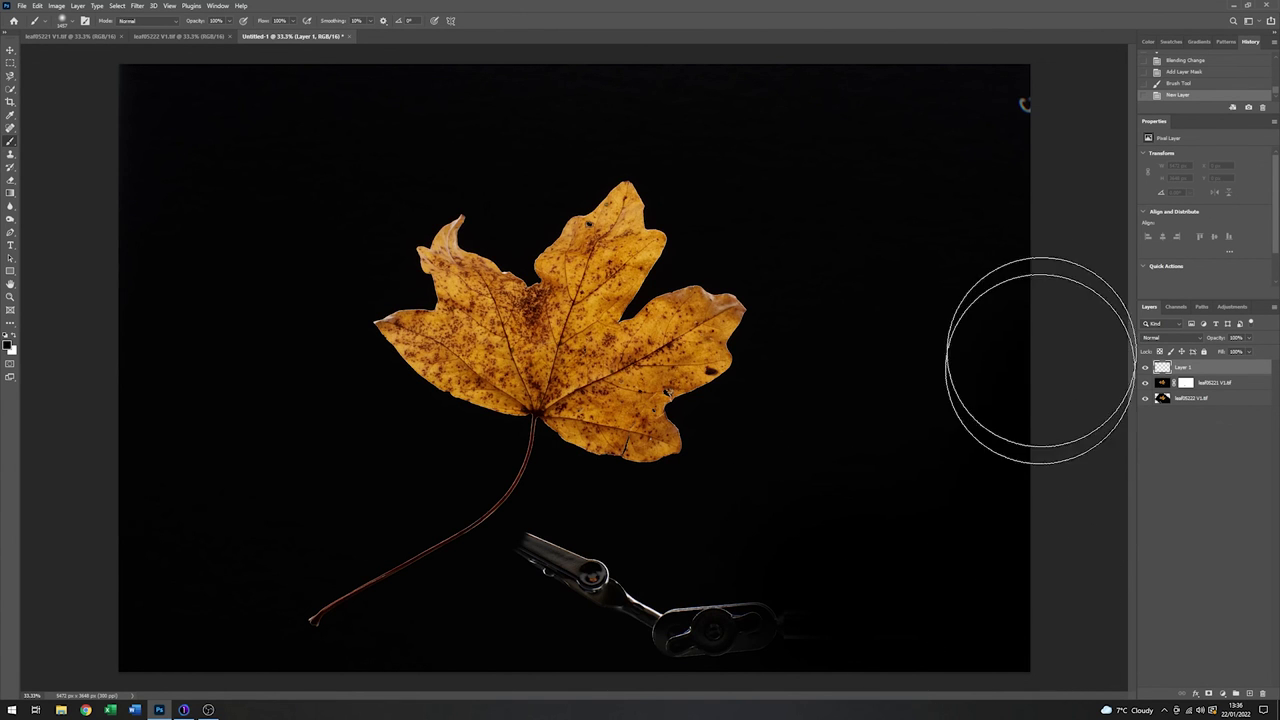
mouse_move(1023, 334)
left_mouse_down()
mouse_move(1023, 120)
mouse_move(1037, 94)
left_mouse_up()
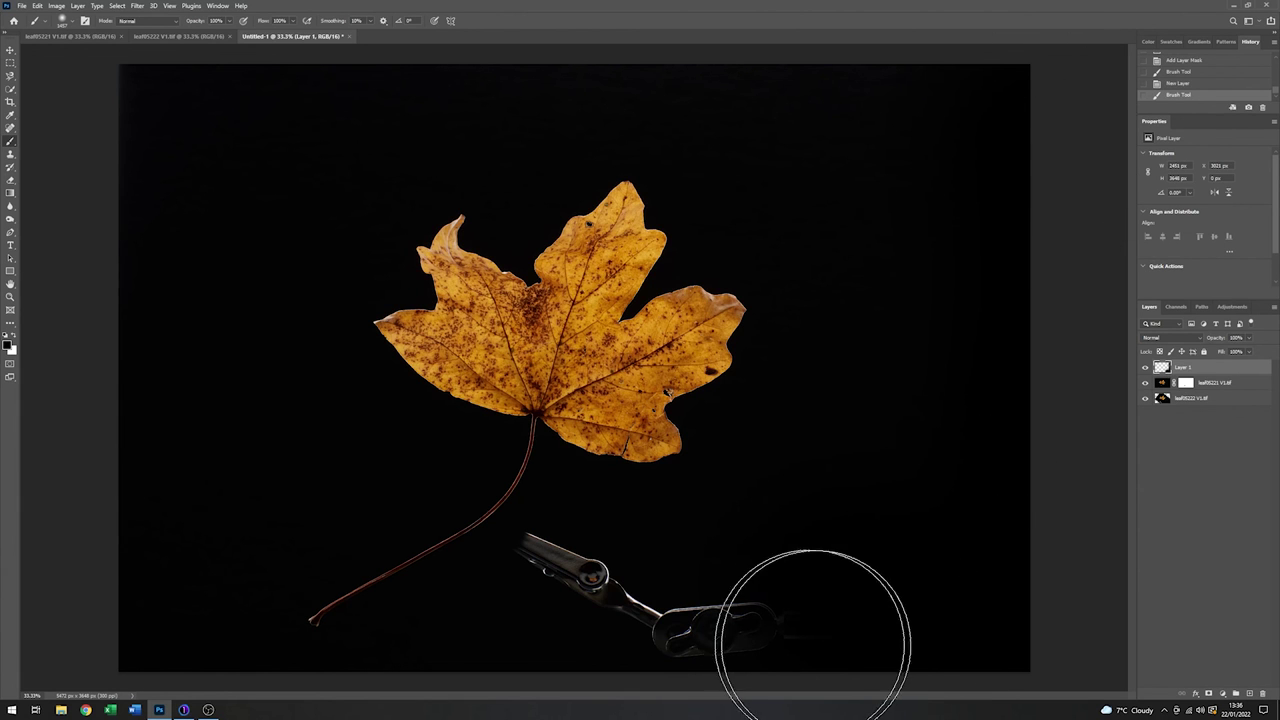
mouse_move(809, 620)
left_mouse_down()
mouse_move(689, 623)
mouse_move(731, 632)
left_mouse_up()
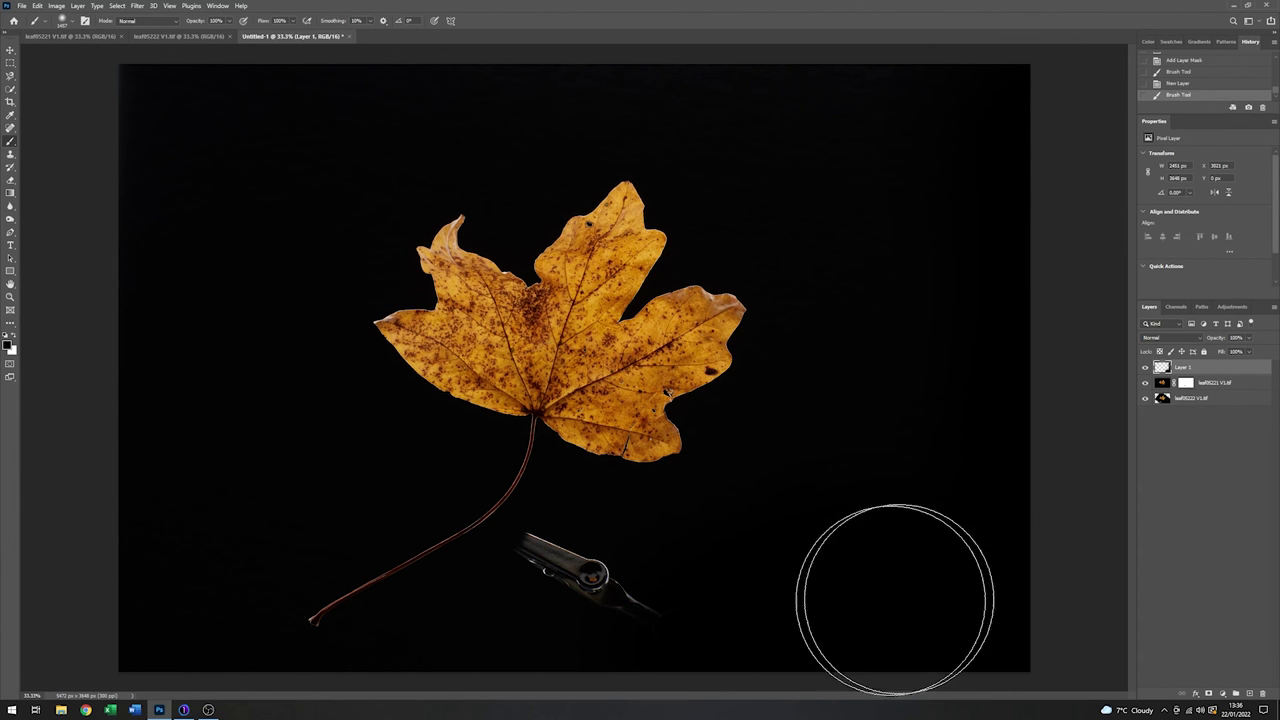
- Shrink the brush to about 275 px and paint out the grey fragment below the stem
right_click(780, 563)
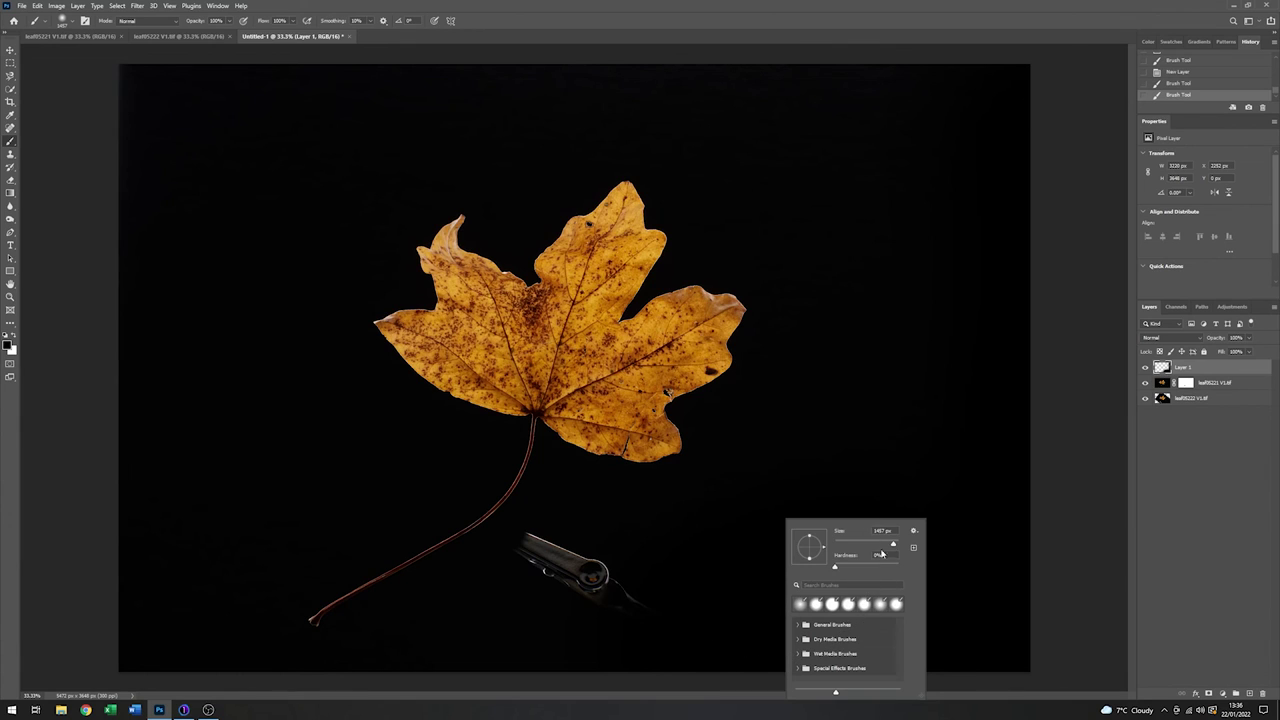
left_click_drag(894, 545, 885, 545)
left_click(656, 612)
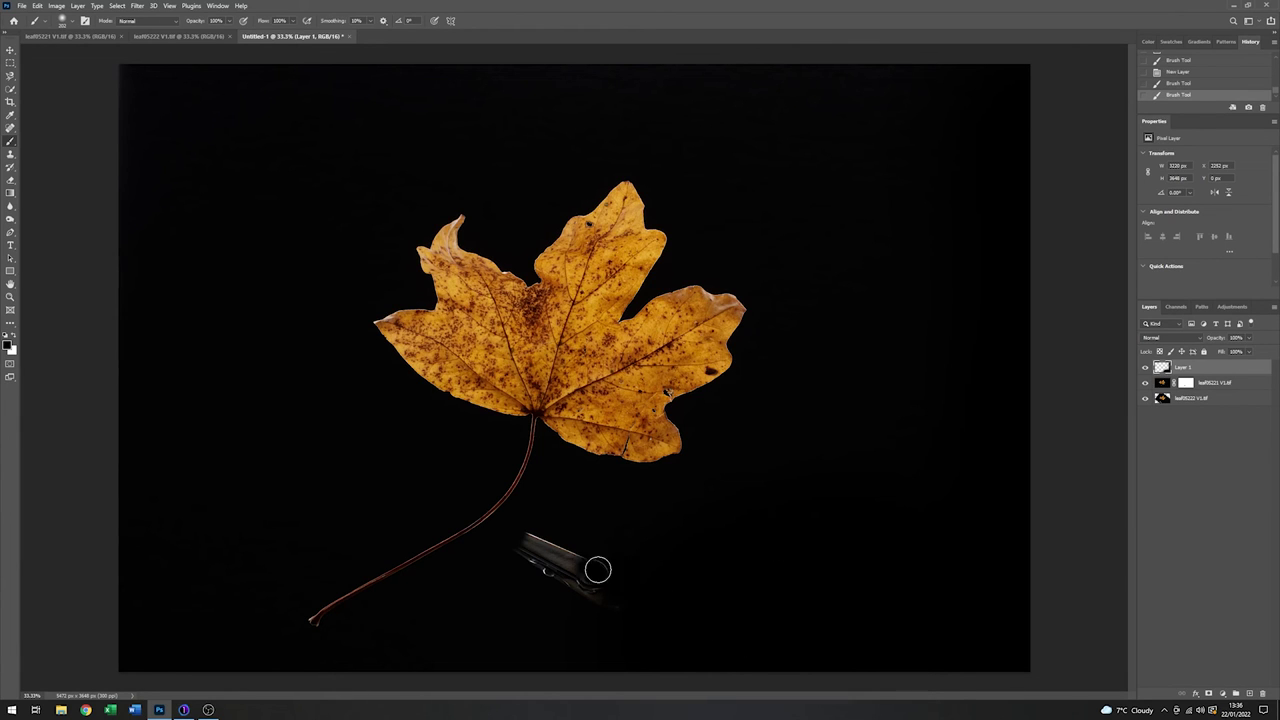
mouse_move(577, 577)
left_mouse_down()
mouse_move(609, 589)
mouse_move(543, 557)
mouse_move(511, 569)
mouse_move(514, 540)
mouse_move(562, 570)
left_mouse_up()
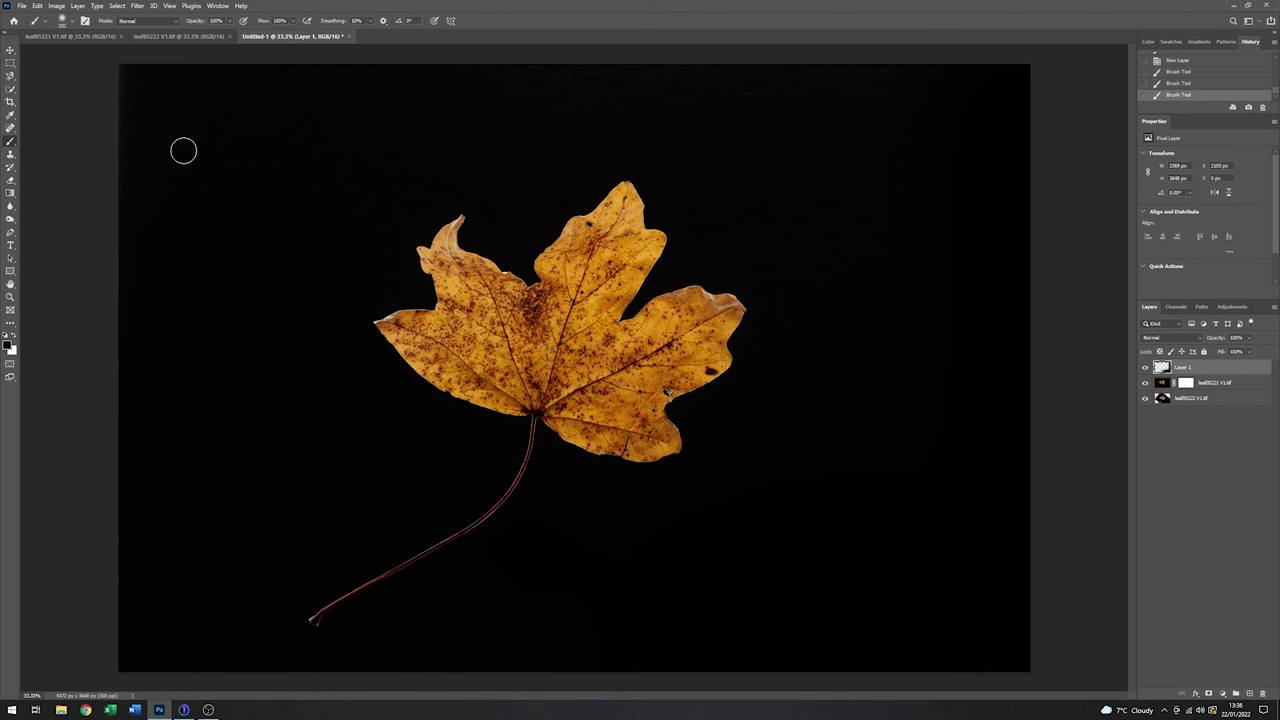
- Crop to a 16:9 ratio, extending the frame past the image edges and filling them with Content-Aware
left_click(11, 103)
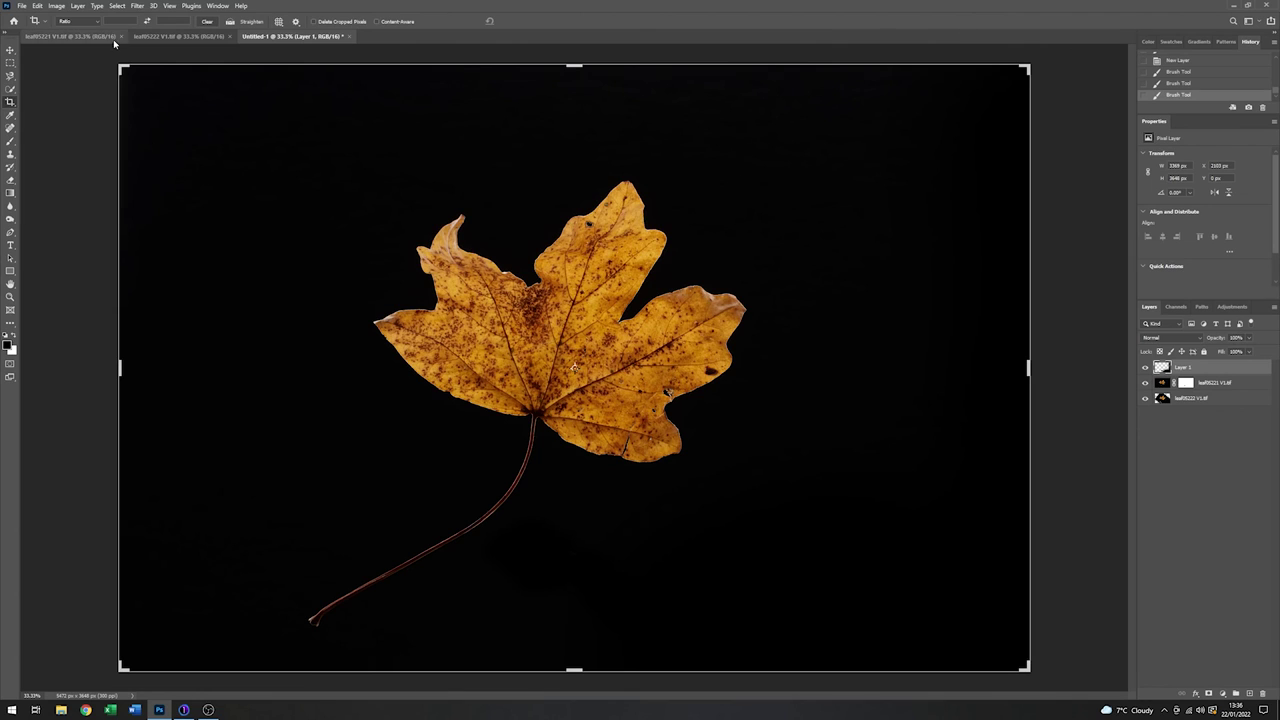
left_click(98, 22)
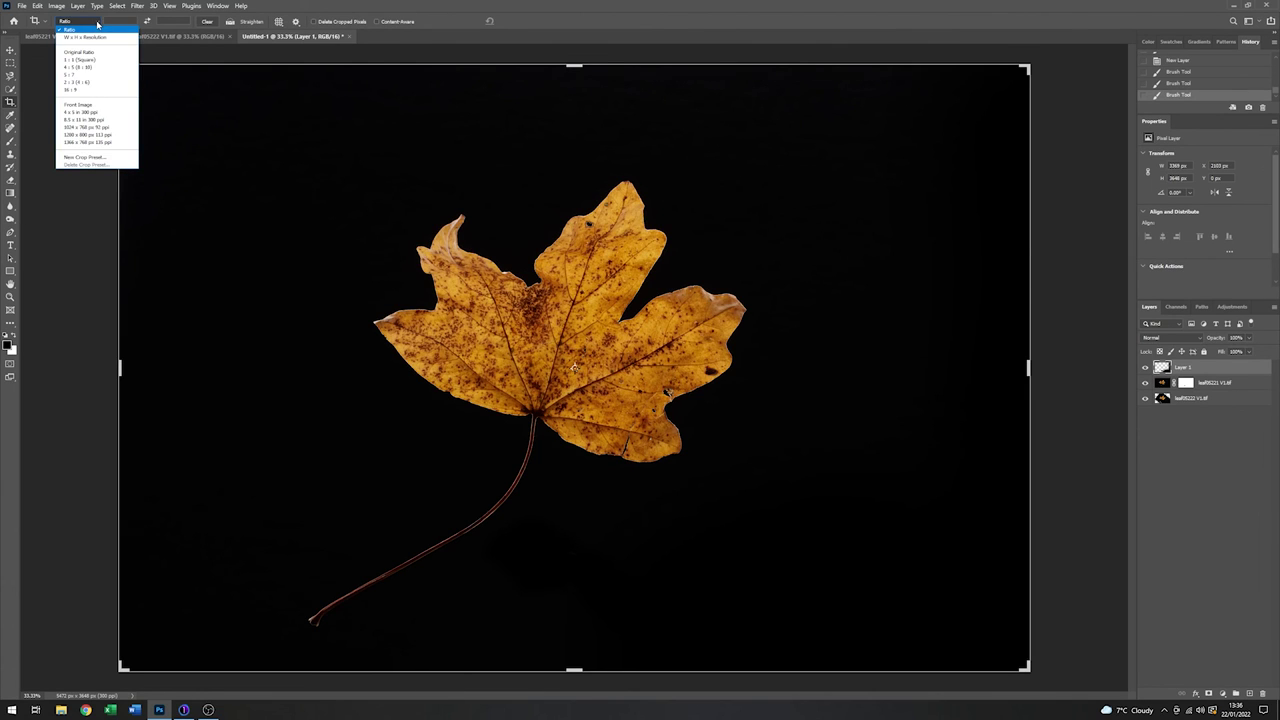
left_click(72, 90)
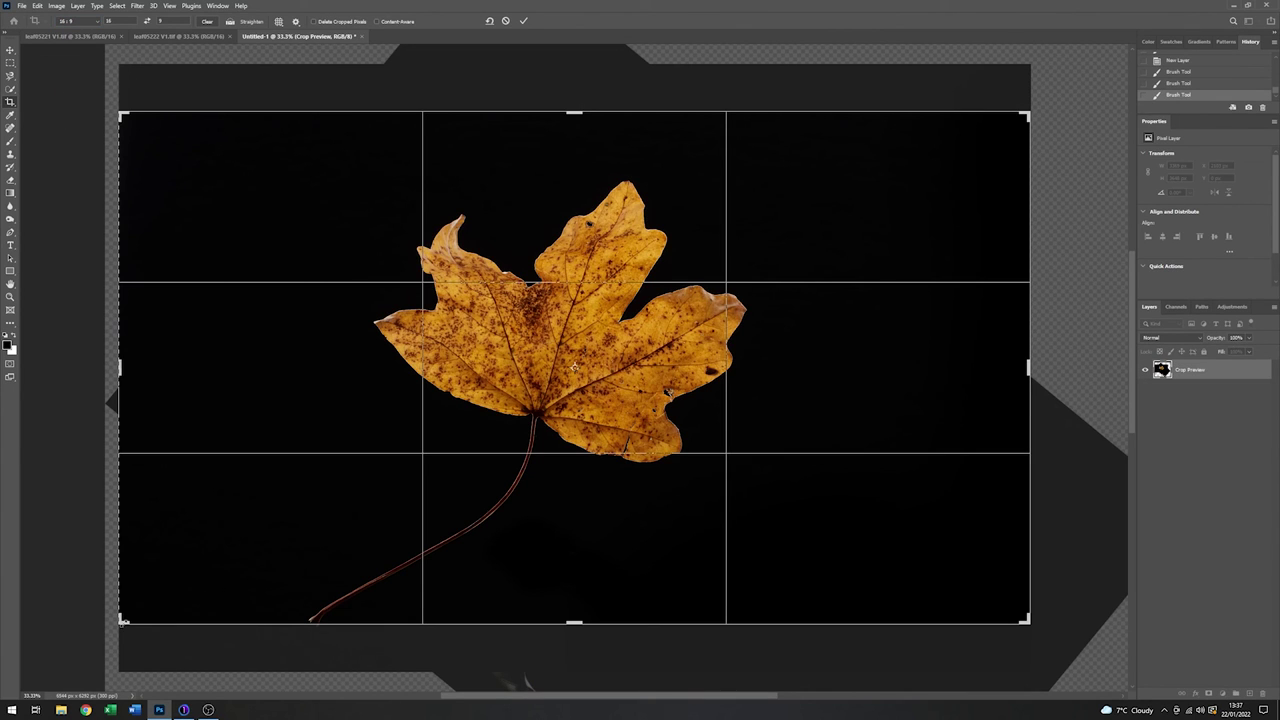
left_click_drag(122, 621, 79, 644)
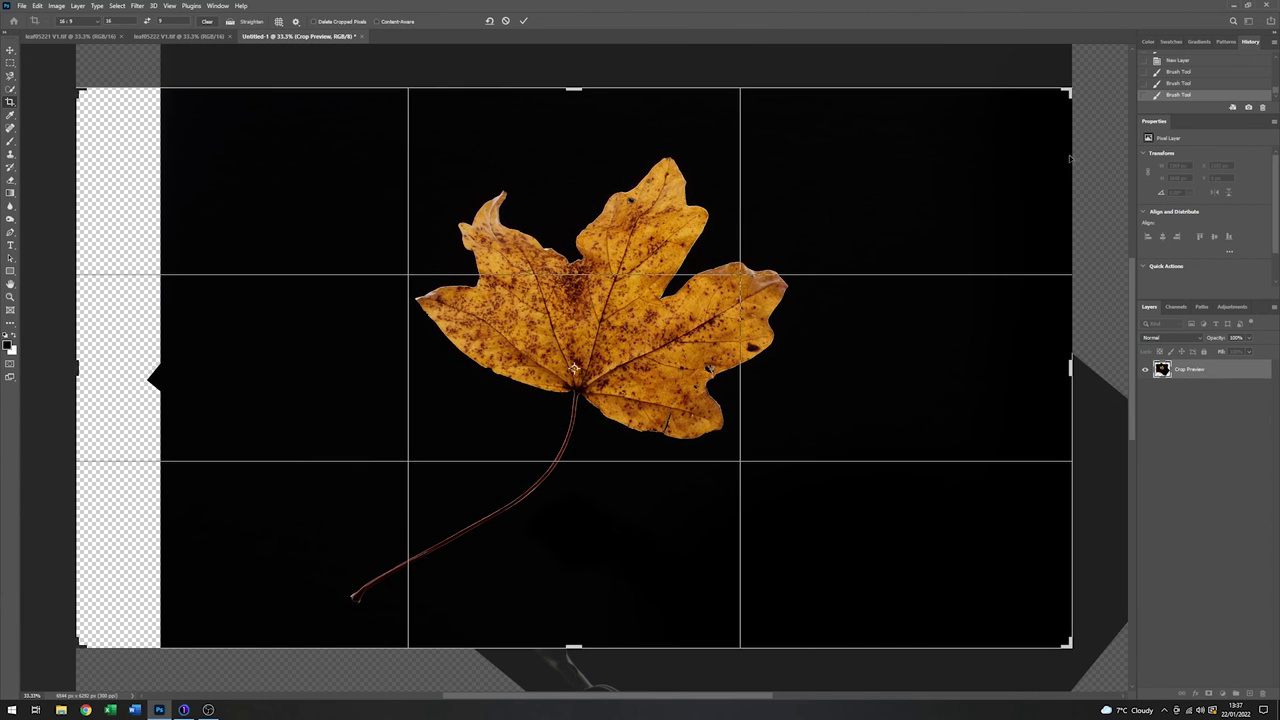
left_click_drag(1068, 92, 1112, 66)
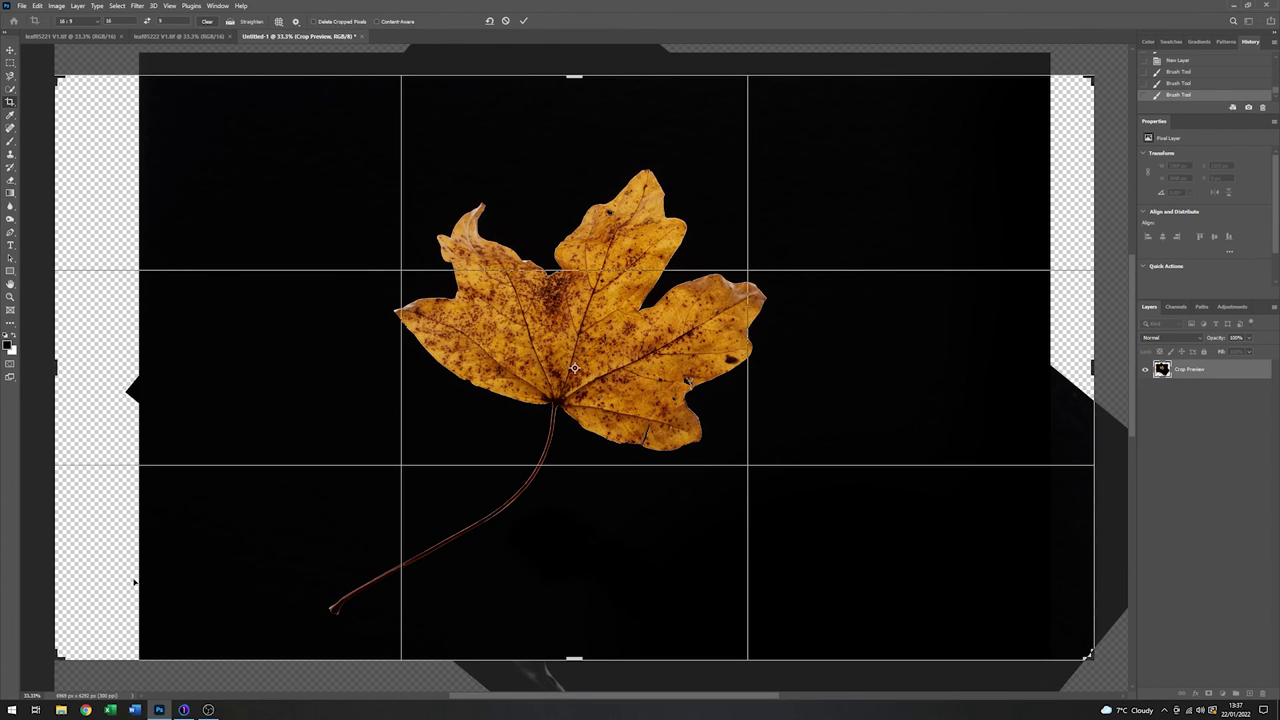
left_click_drag(58, 650, 45, 665)
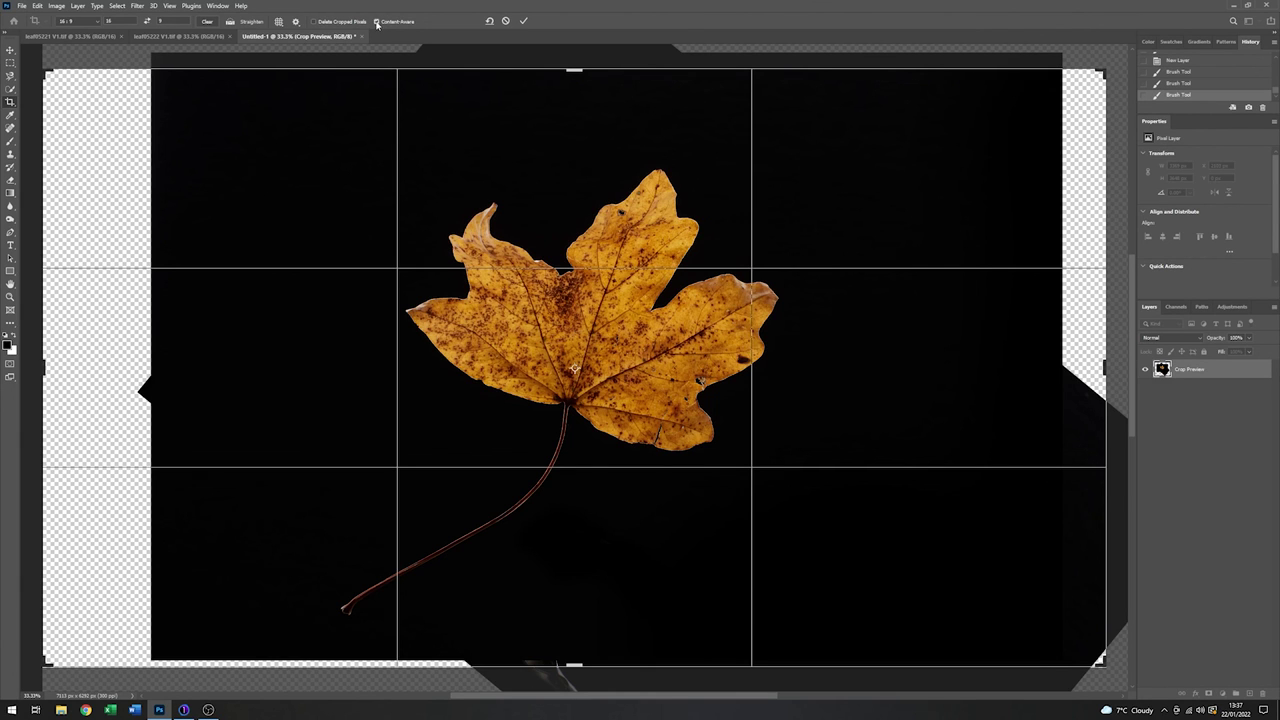
left_click(525, 21)
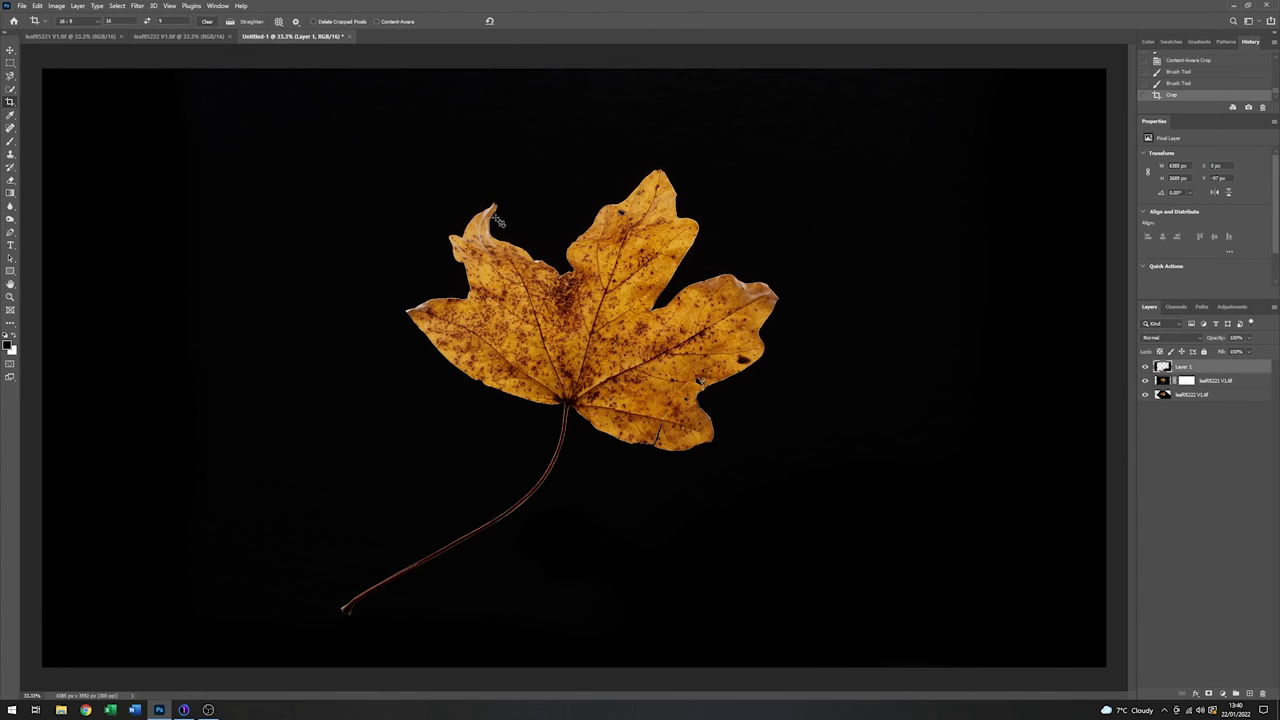
left_click(10, 297)
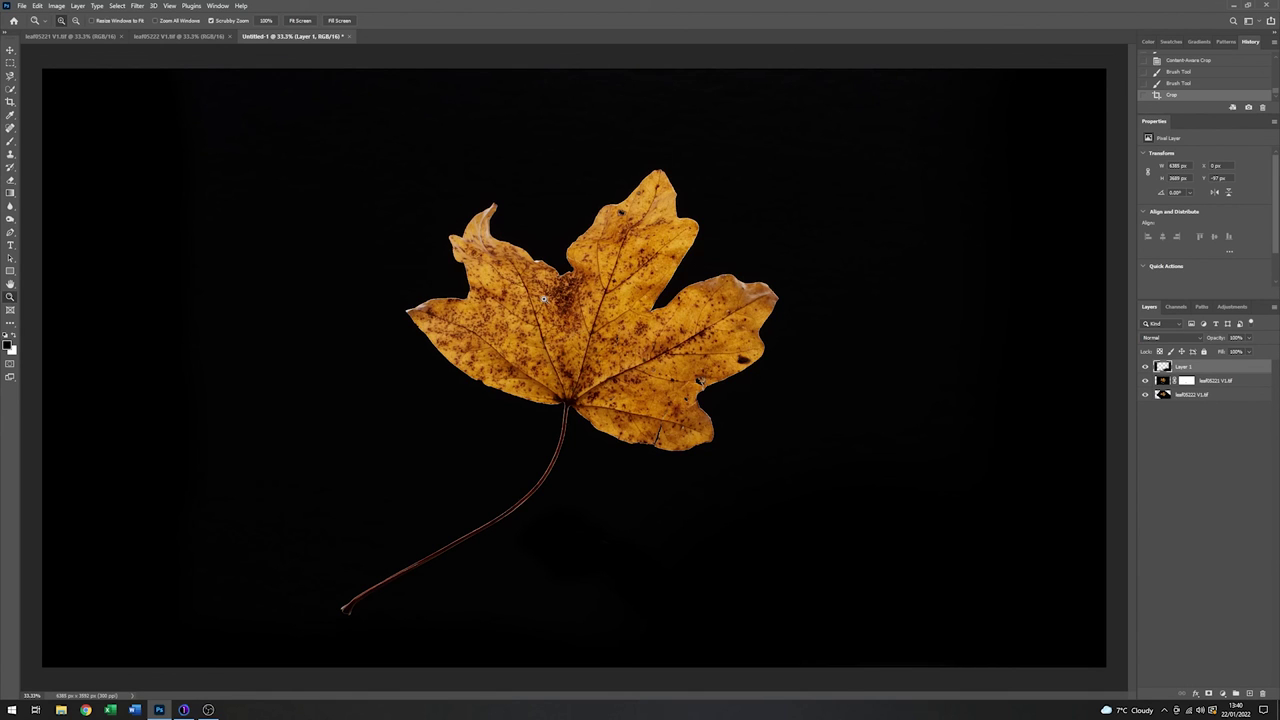
left_click(588, 332)
left_click(582, 326)
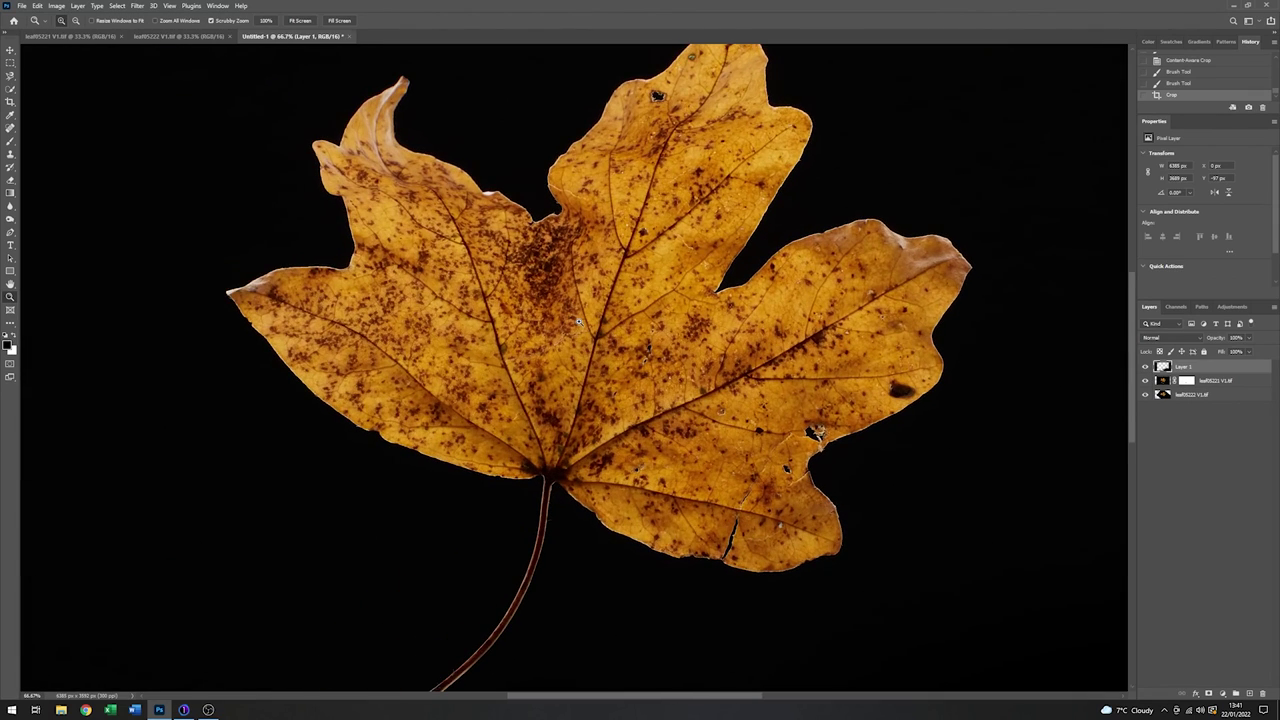
left_click(545, 297)
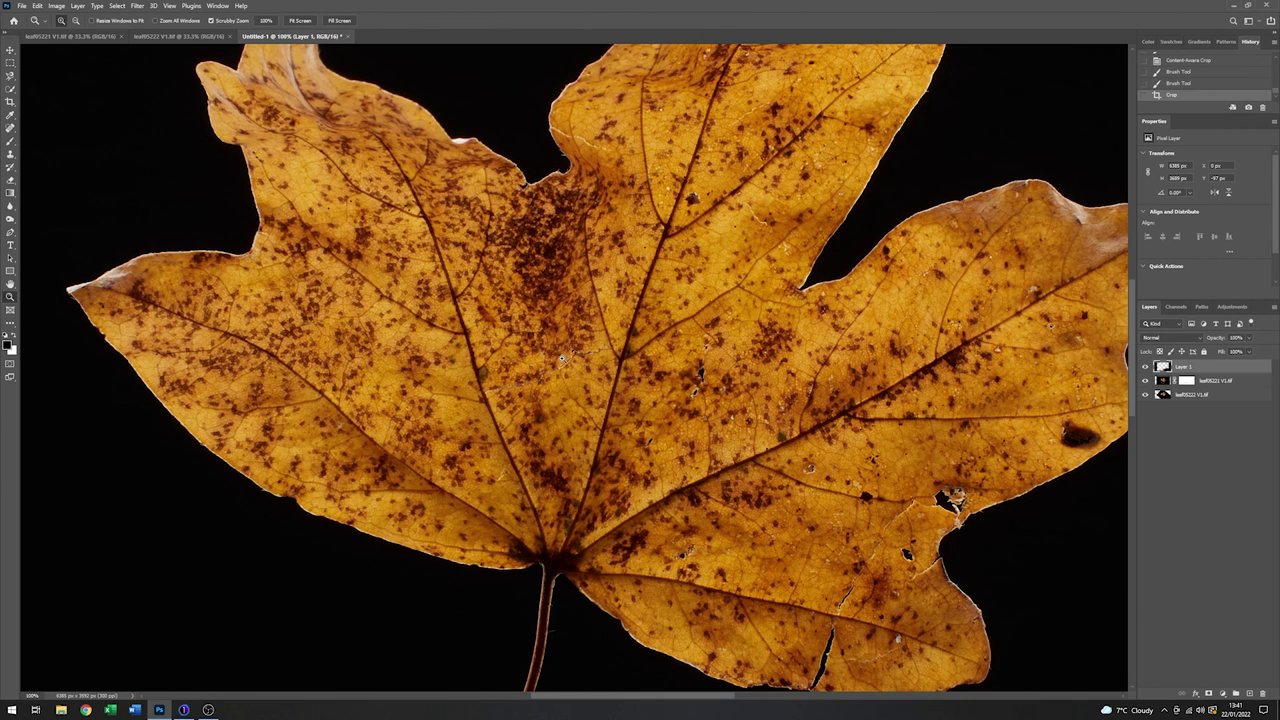
left_click_drag(535, 400, 635, 345)
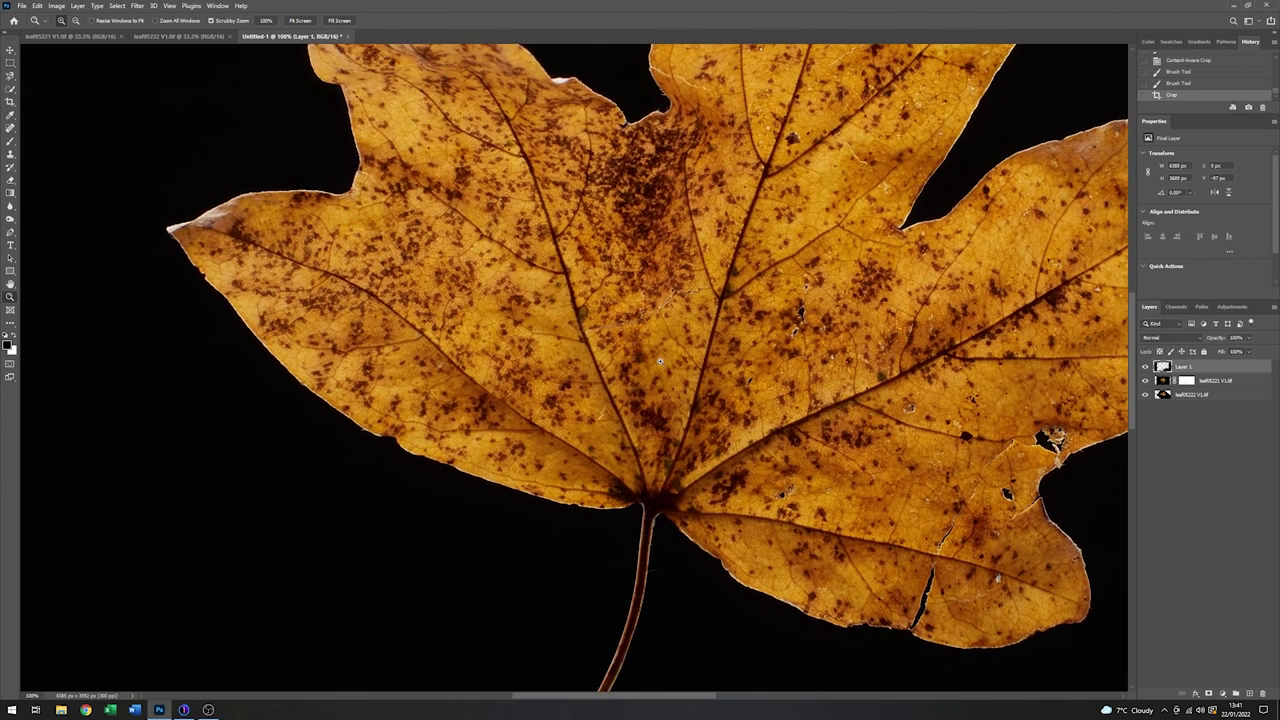
left_click_drag(563, 228, 575, 330)
left_click(575, 330, "alt")
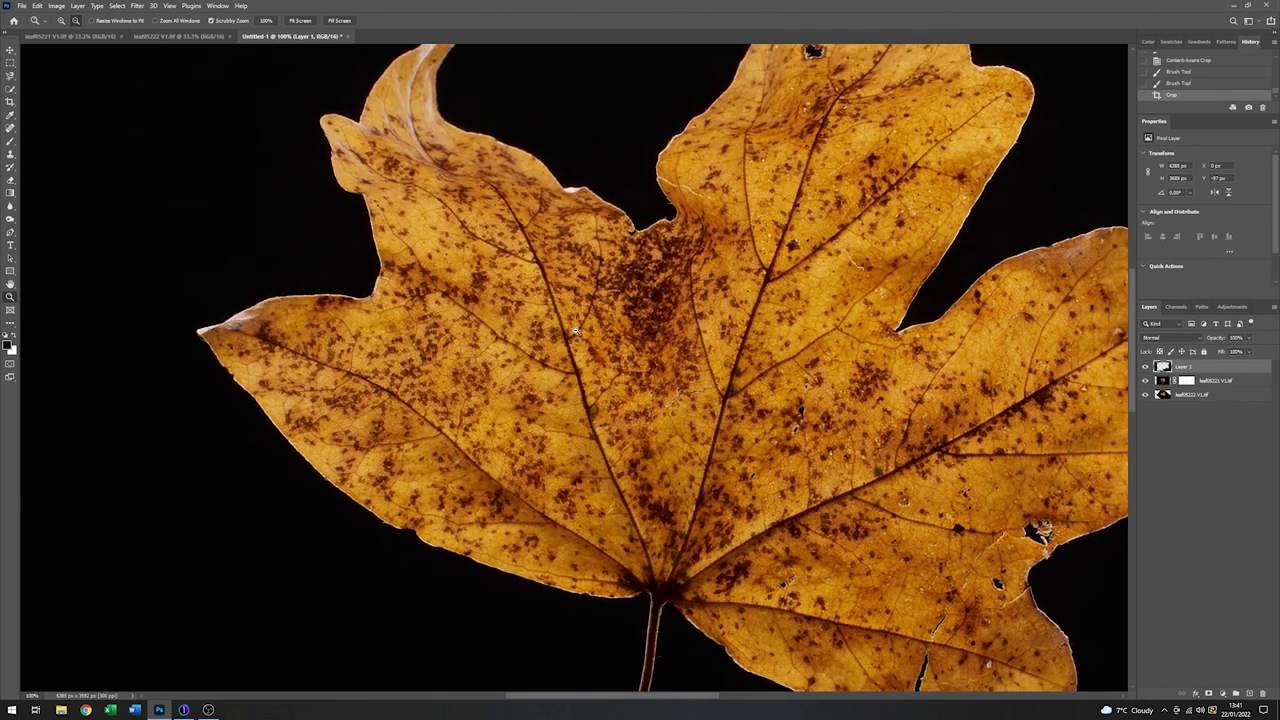
key("v")
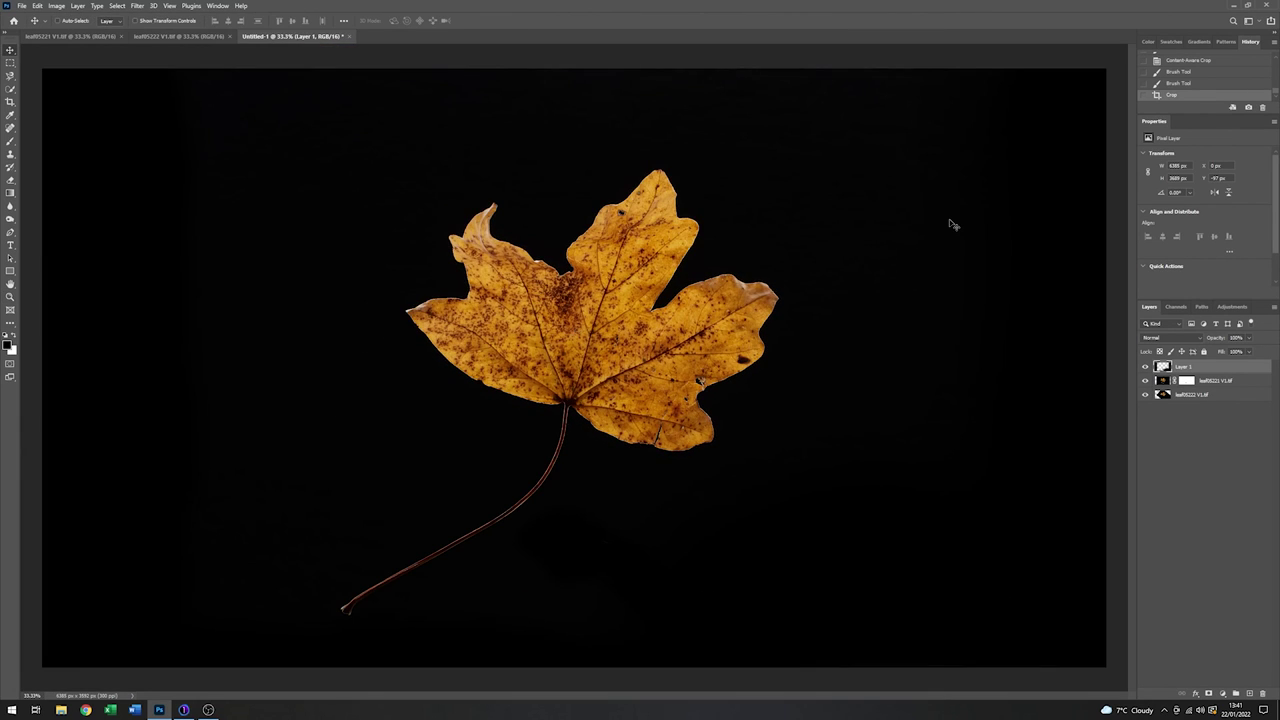